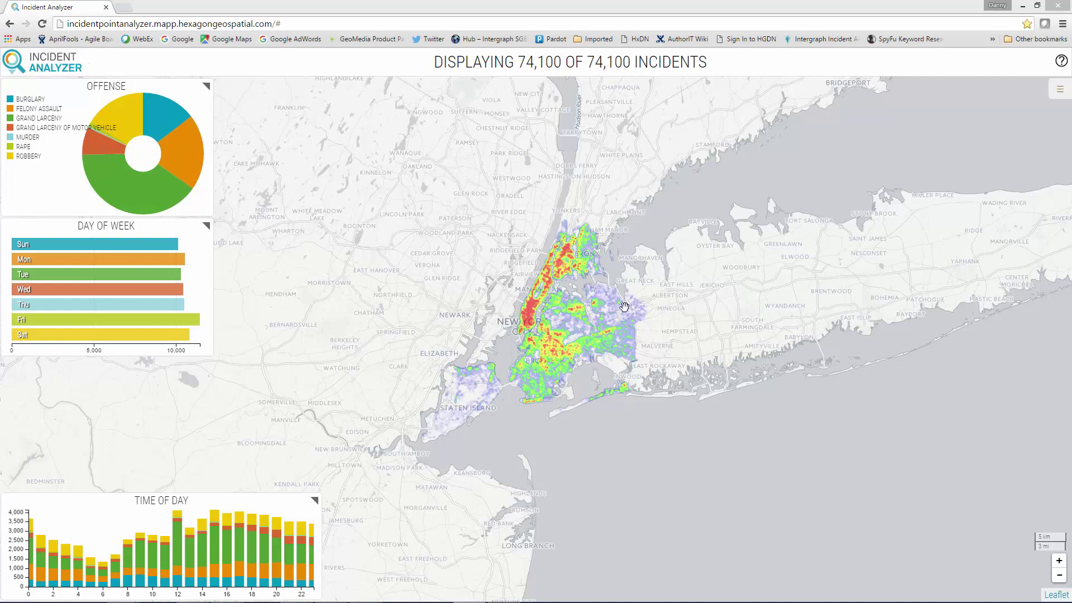
Filter the New York incidents to the Grand Larceny offense, with the hotspot map focused on Manhattan
left_click(658, 322)
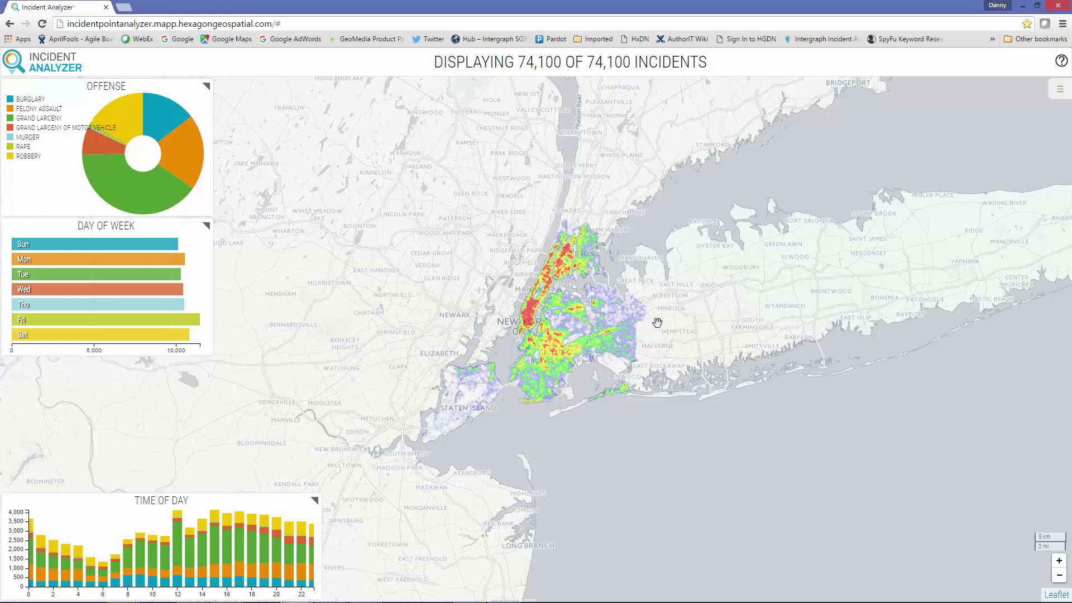
left_click(1060, 562)
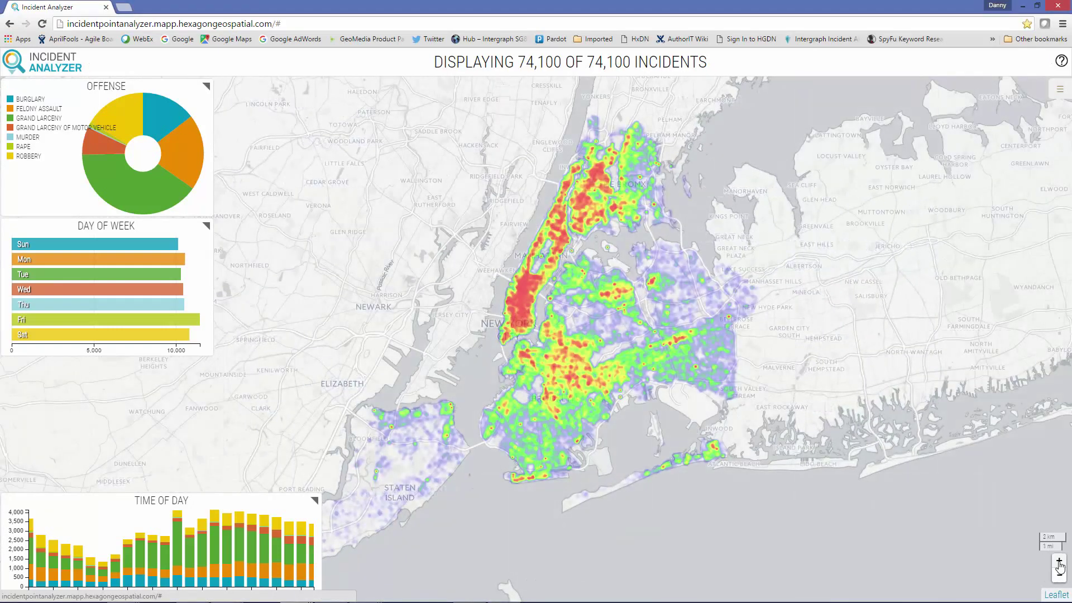
left_click(1060, 562)
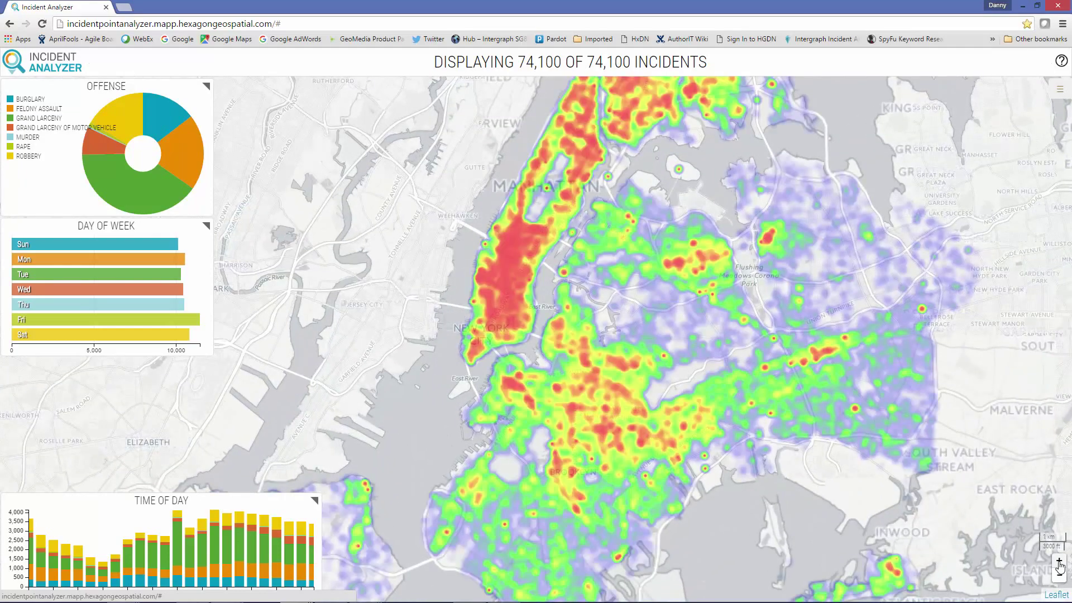
scroll(911, 442, "up", 1)
left_click_drag(643, 187, 664, 266)
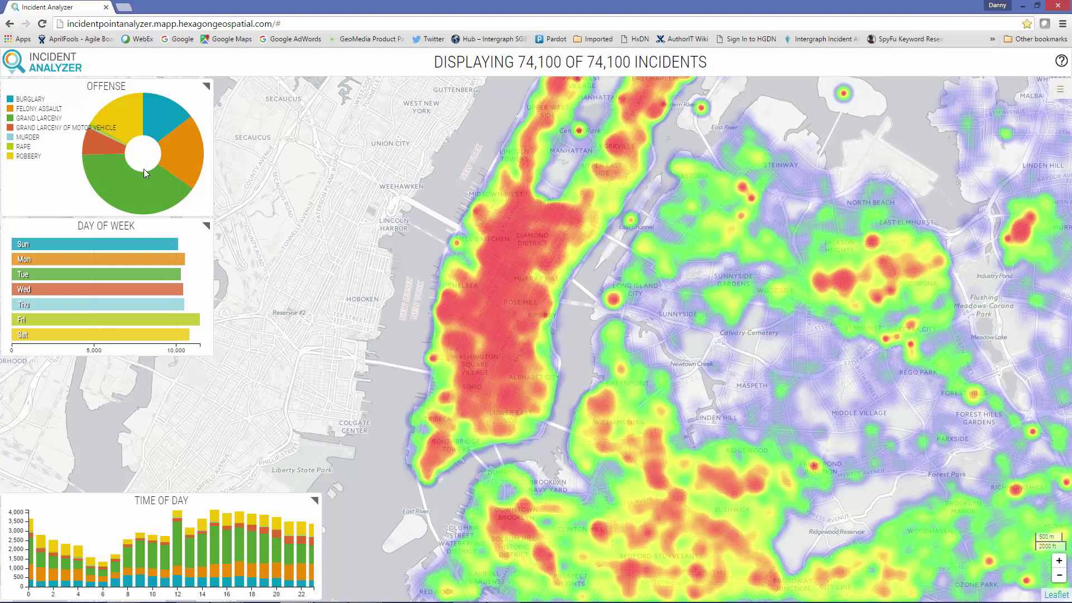
left_click(116, 188)
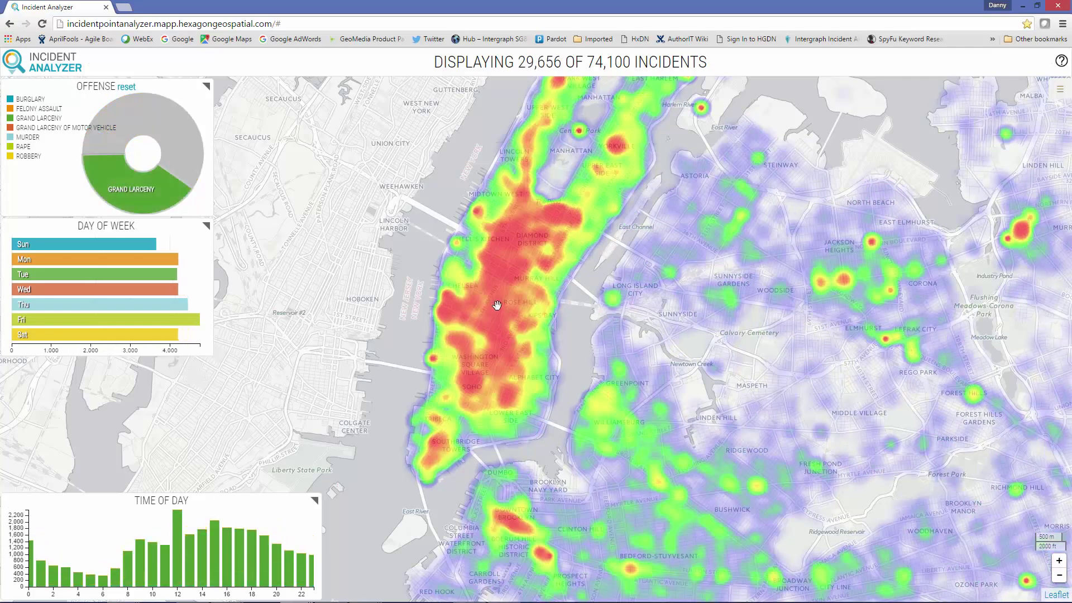
Switch the map layer from Hotspots to Incidents for the Manhattan area
left_click(1060, 562)
left_click(1060, 89)
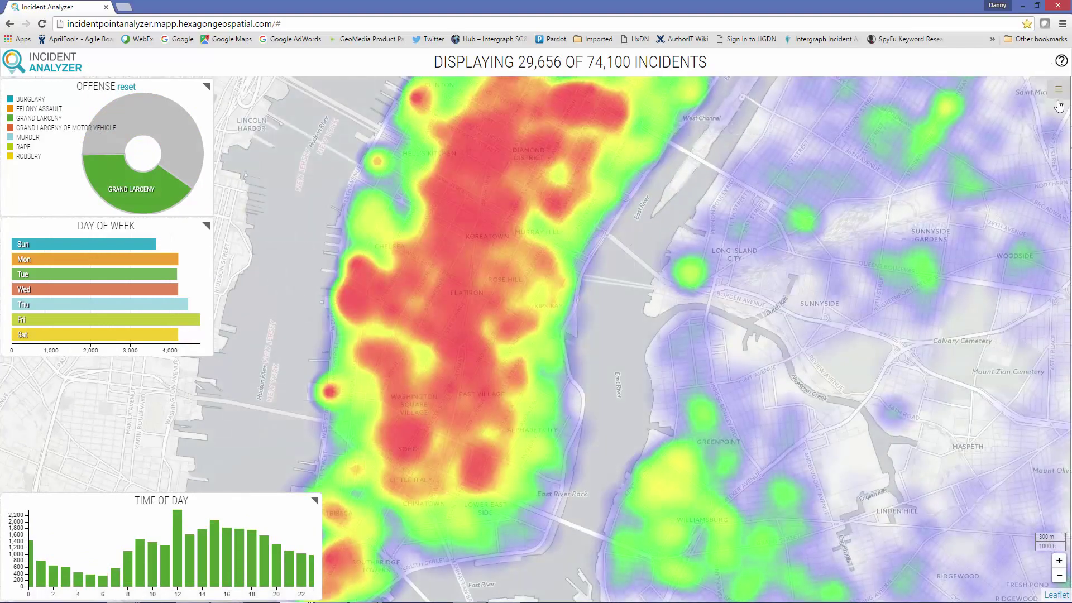
left_click(1005, 119)
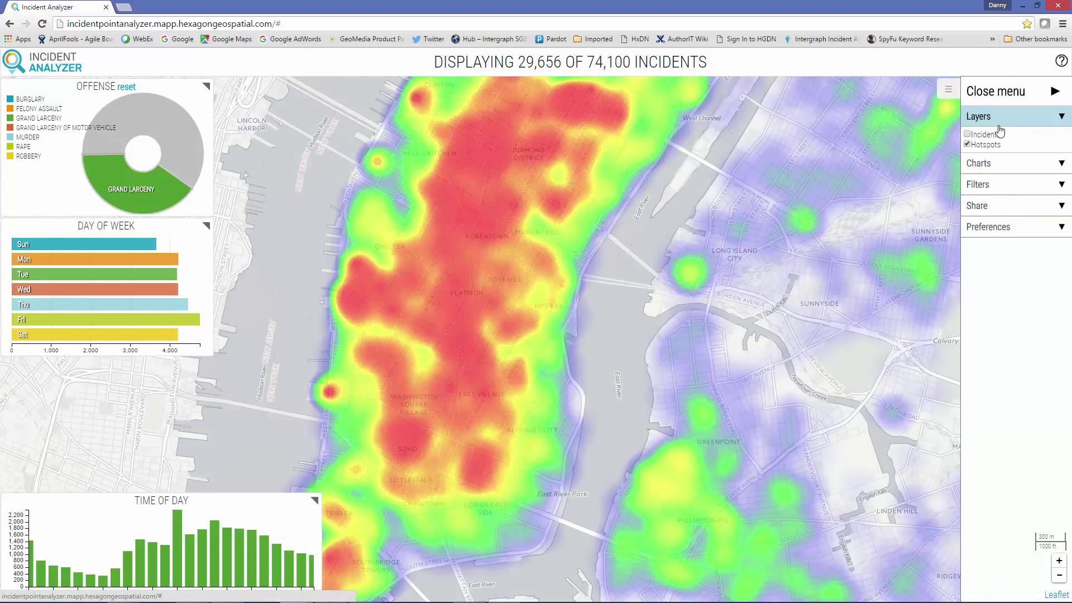
left_click(968, 134)
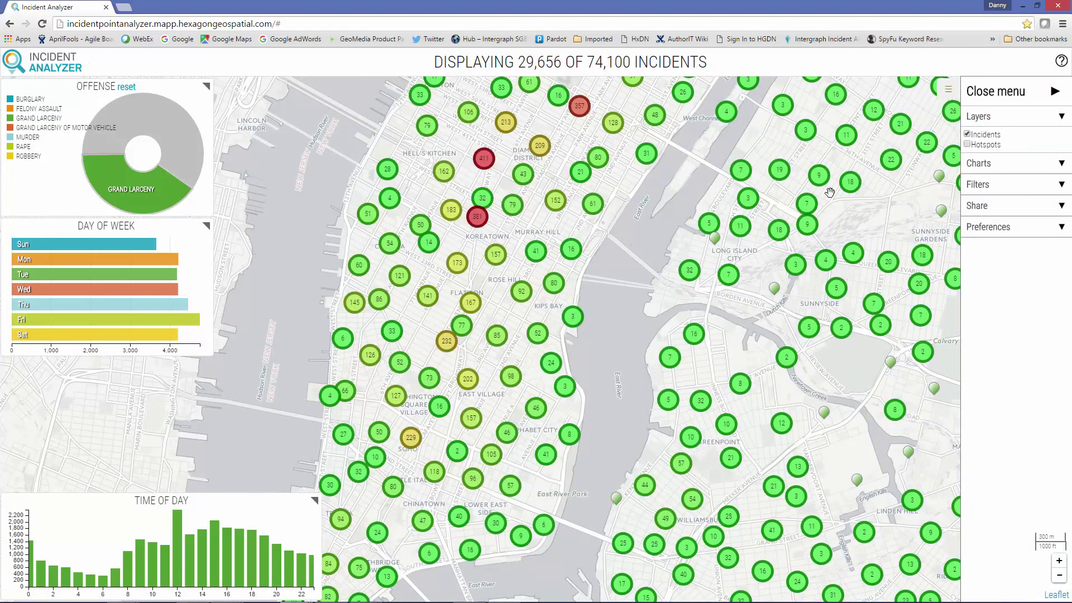
left_click(1053, 91)
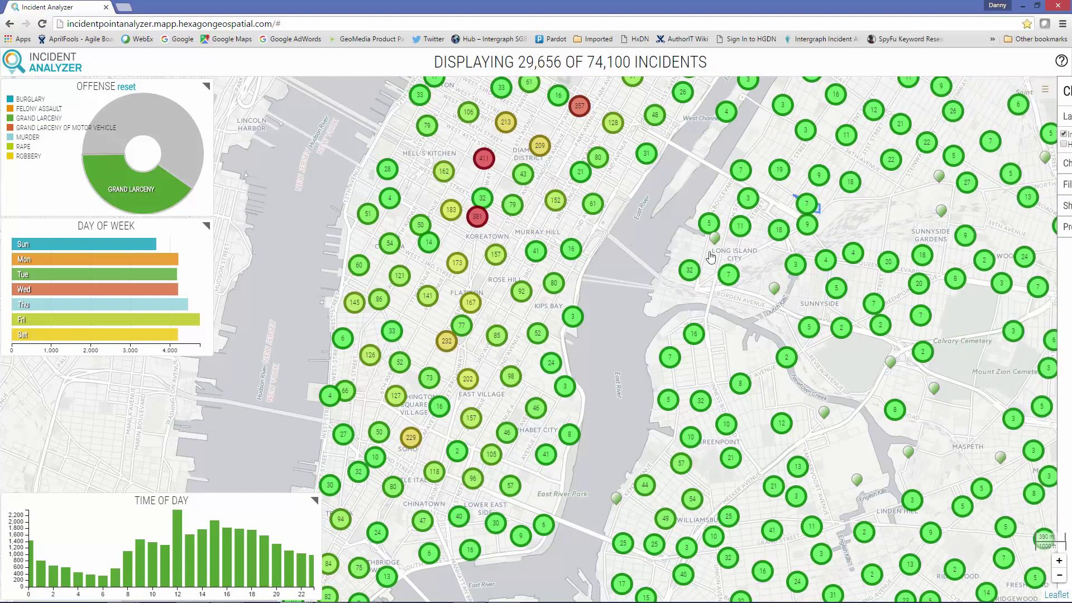
Expand the 56-incident cluster northwest of Bryant Park to inspect its individual incidents, and collapse it again
left_click_drag(528, 227, 504, 281)
left_click(460, 213)
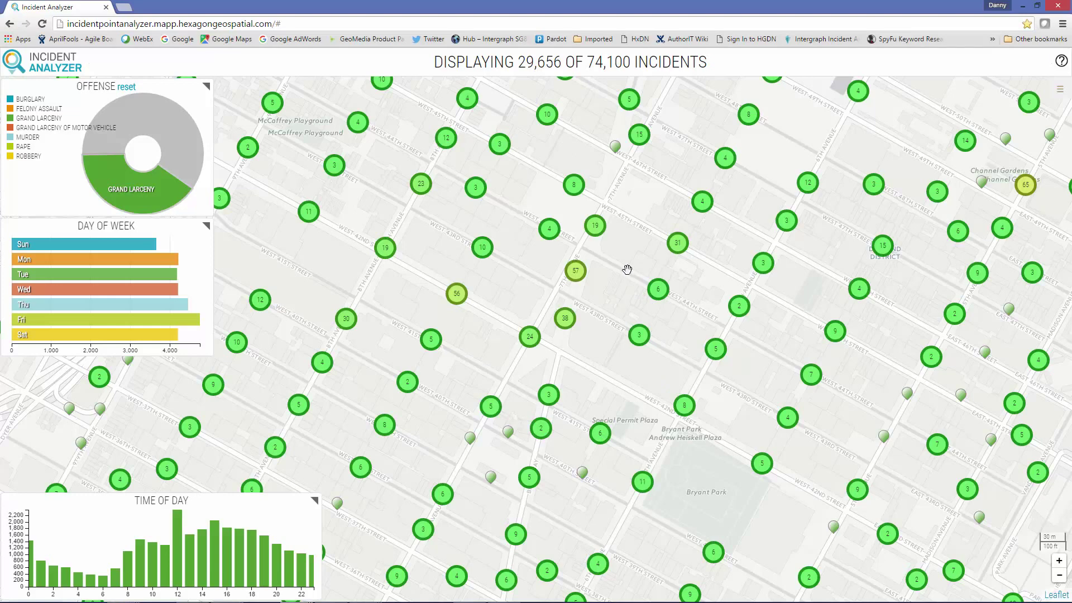
left_click(457, 296)
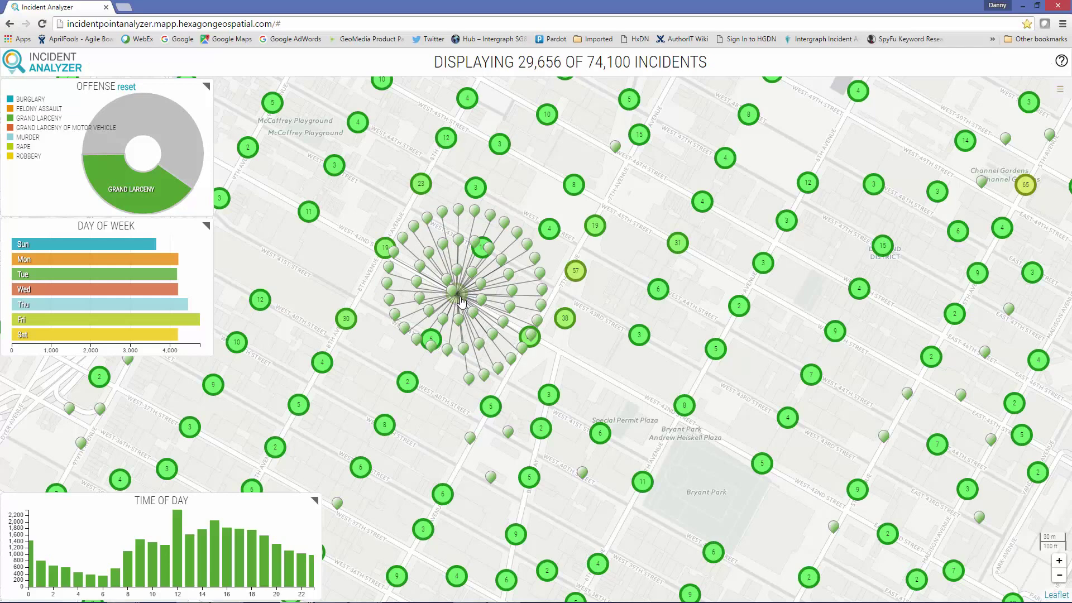
left_click(587, 358)
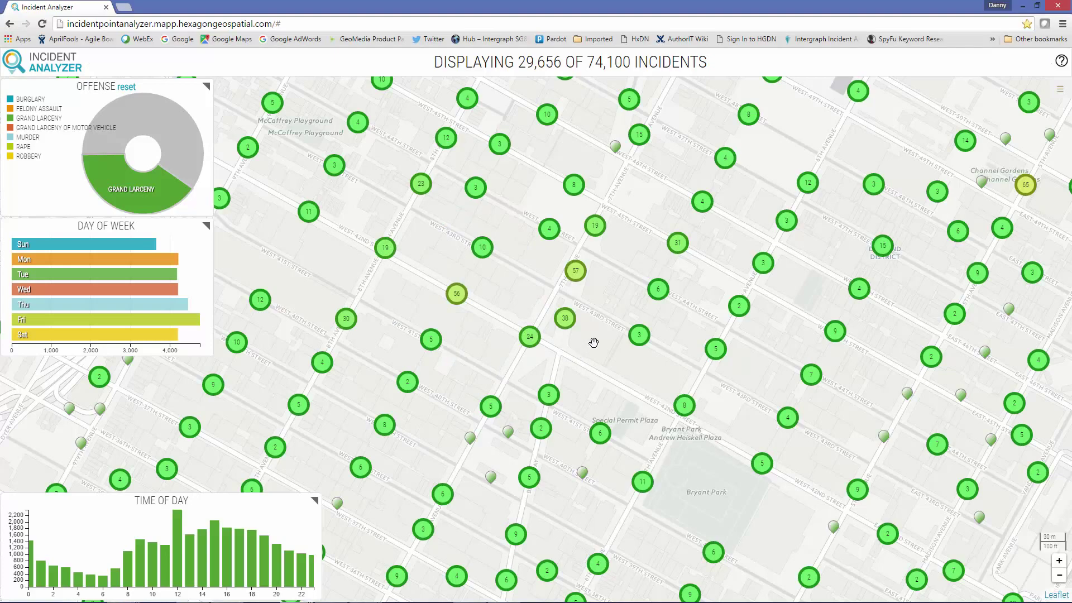
Filter the grand larceny incidents to Friday, Thursday and Wednesday, between about 7 and 15 hours
scroll(593, 344, "down", 2)
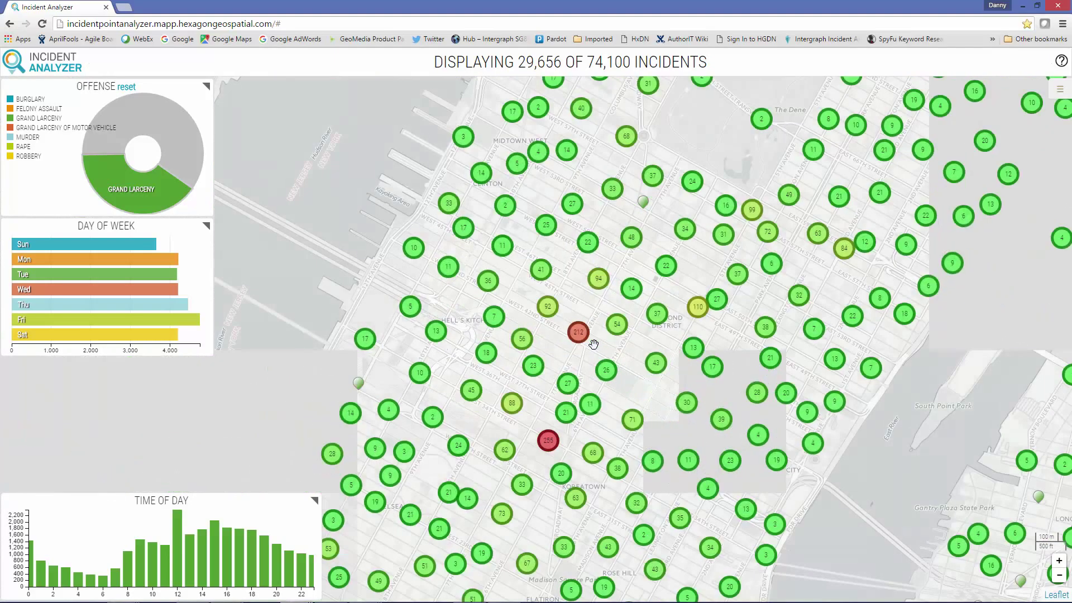
mouse_move(571, 335)
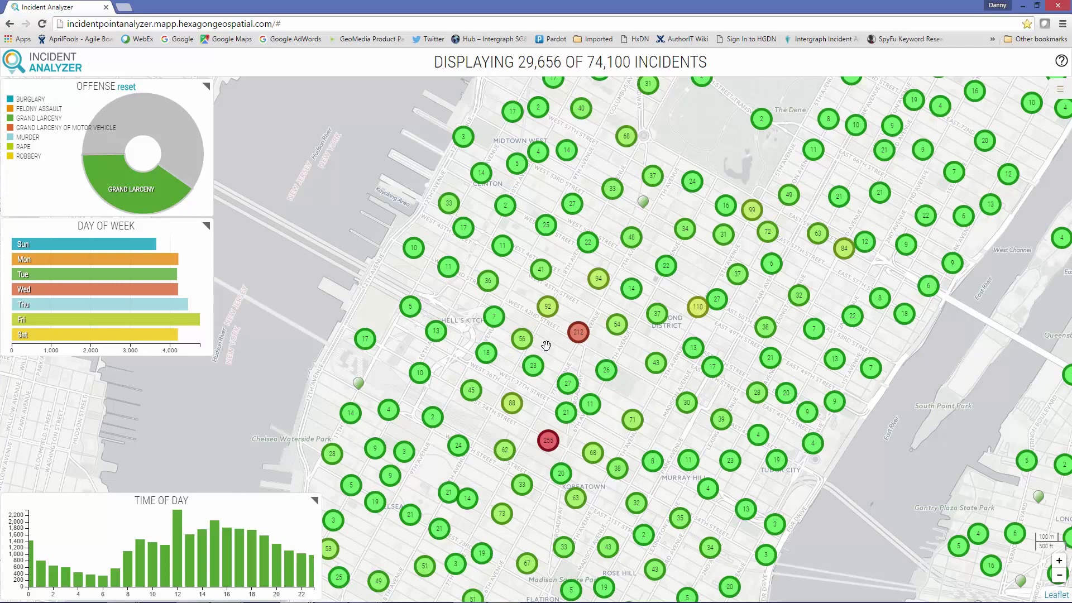
left_click(98, 325)
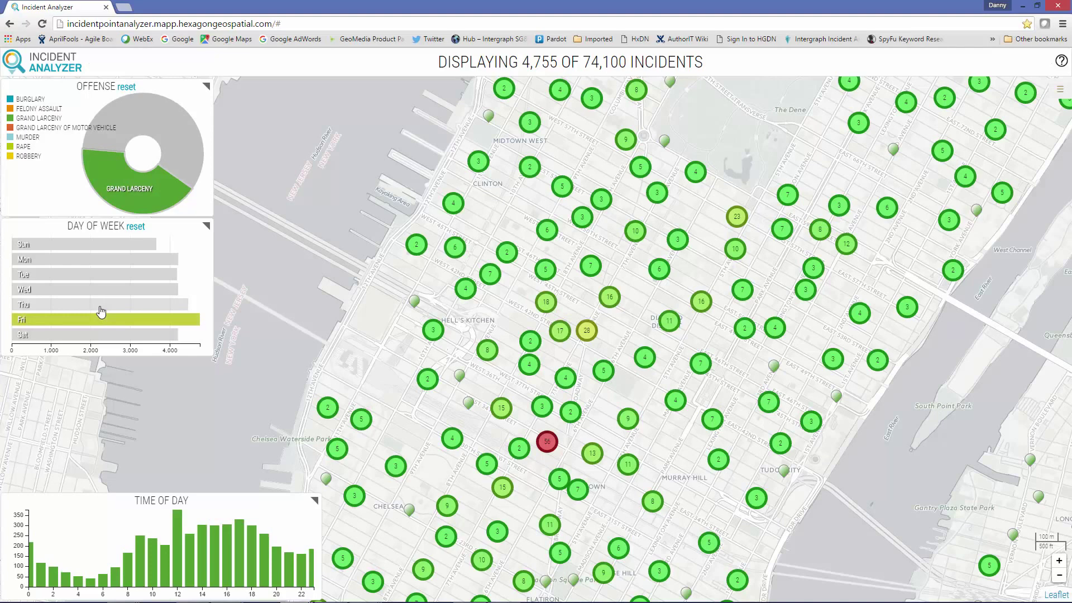
left_click(101, 310)
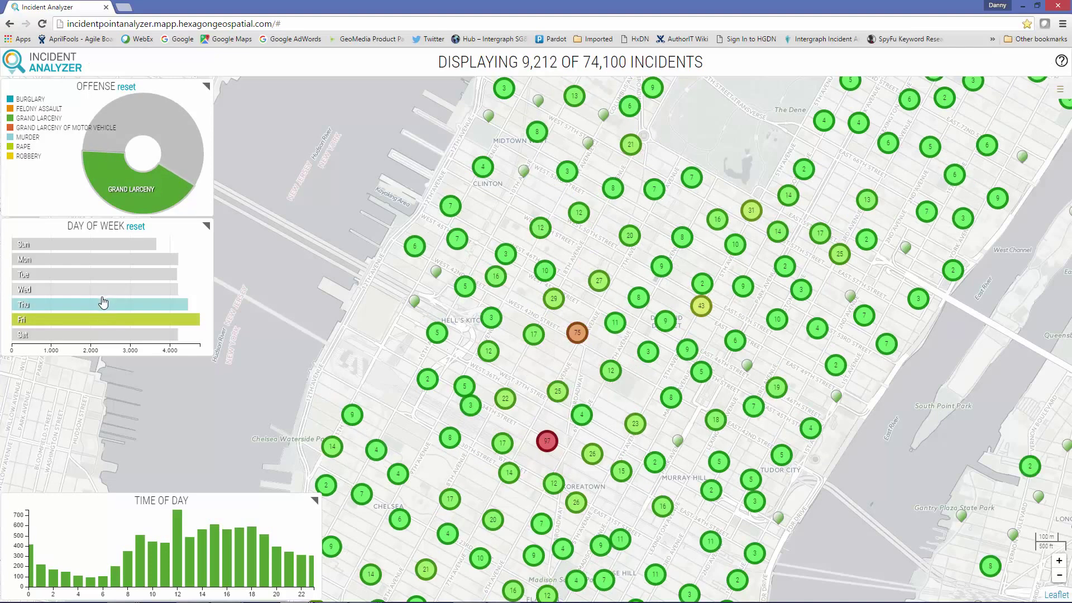
left_click(103, 292)
mouse_move(115, 515)
left_mouse_down()
mouse_move(283, 526)
mouse_move(285, 551)
mouse_move(221, 552)
left_mouse_up()
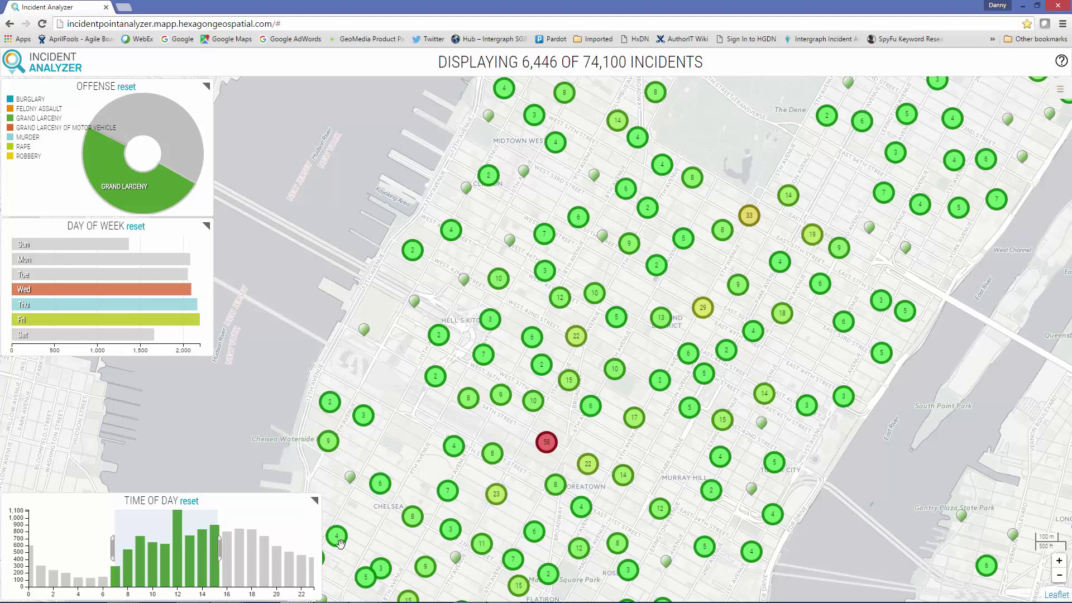
Reset the time, offense and day filters and view all incidents across Manhattan and Queens
left_click(190, 502)
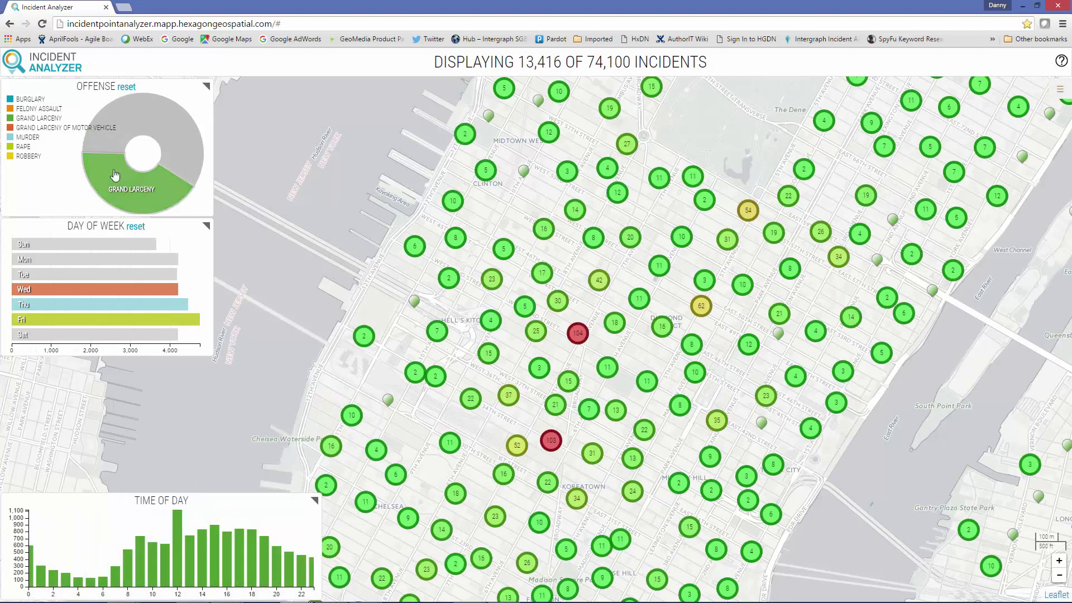
left_click(125, 88)
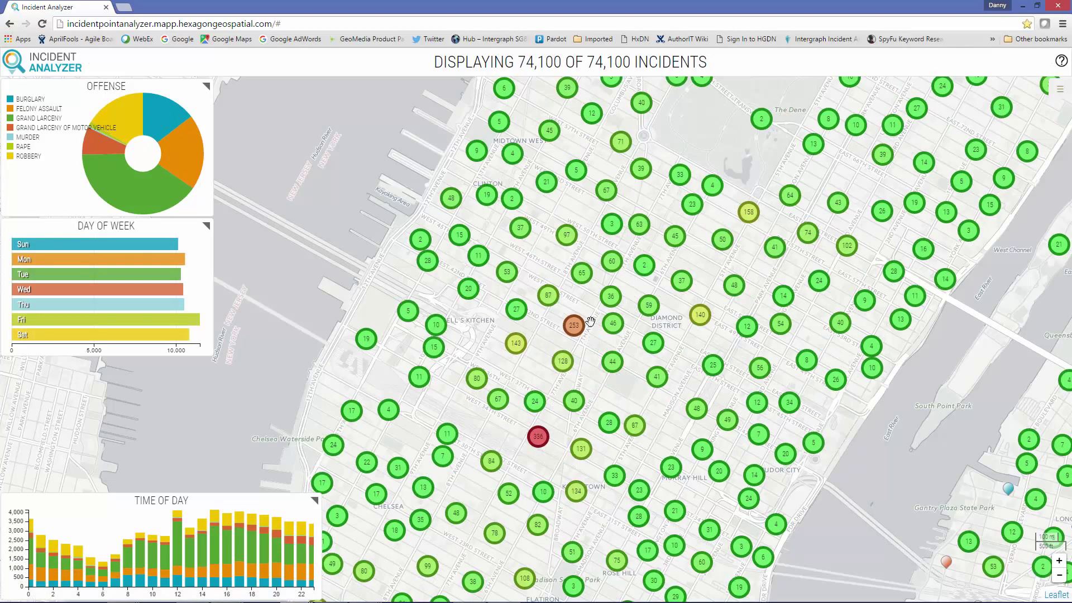
scroll(591, 321, "down", 2)
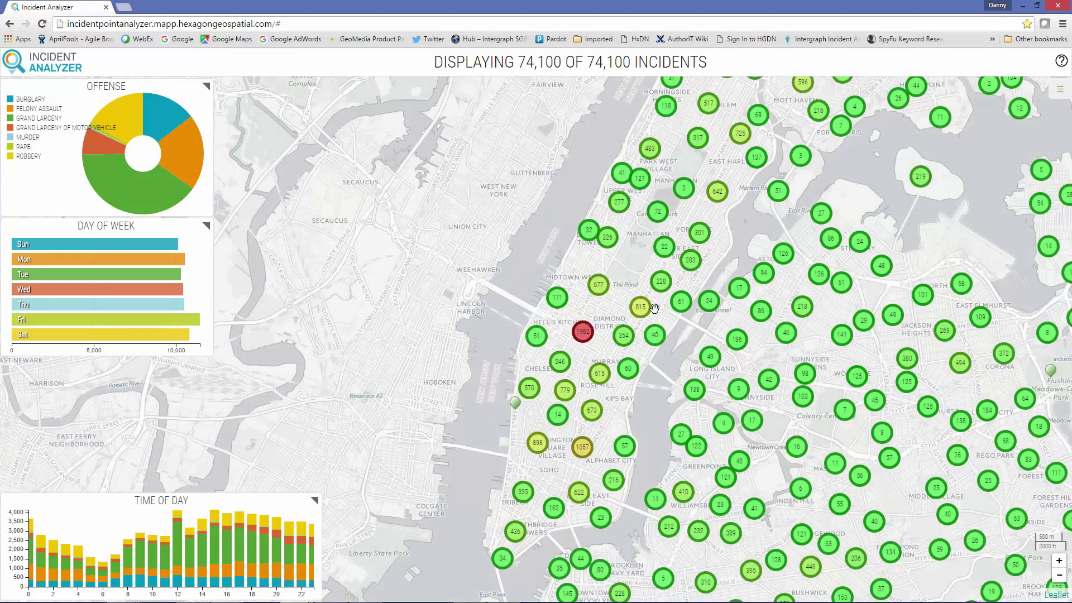
left_click_drag(757, 246, 601, 273)
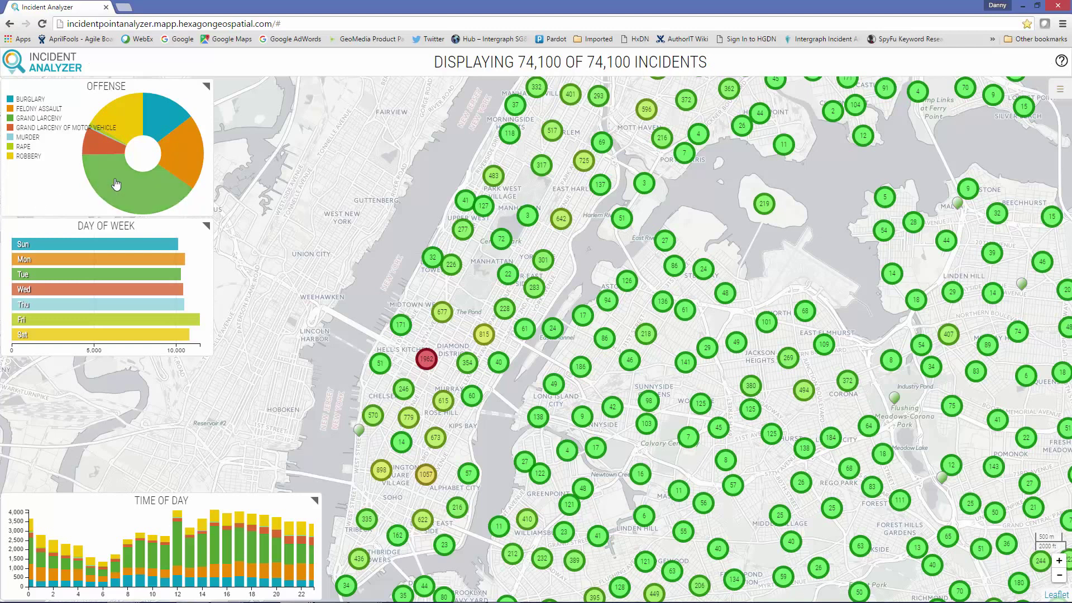
Restrict the map to Grand Larceny and hide the Incidents layer so only Manhattan's hotspots are displayed
mouse_move(121, 180)
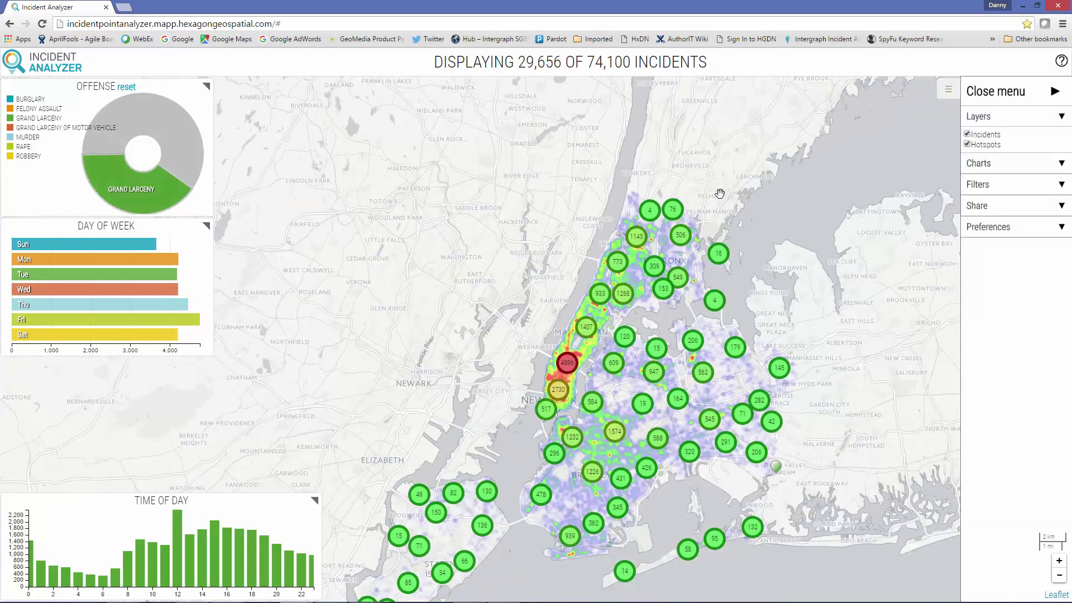
left_click(967, 135)
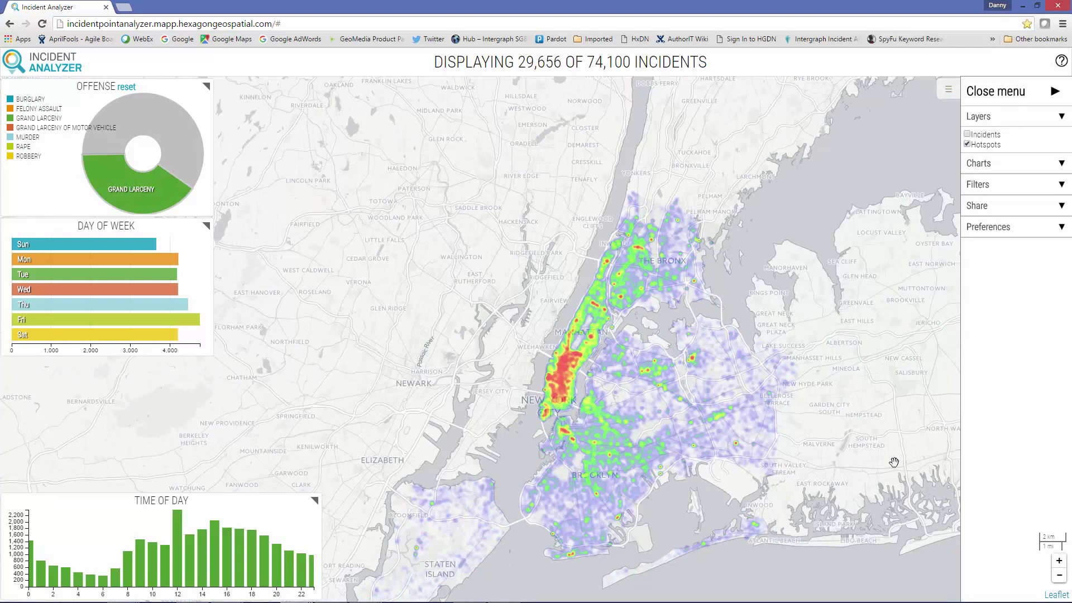
left_click(1054, 562)
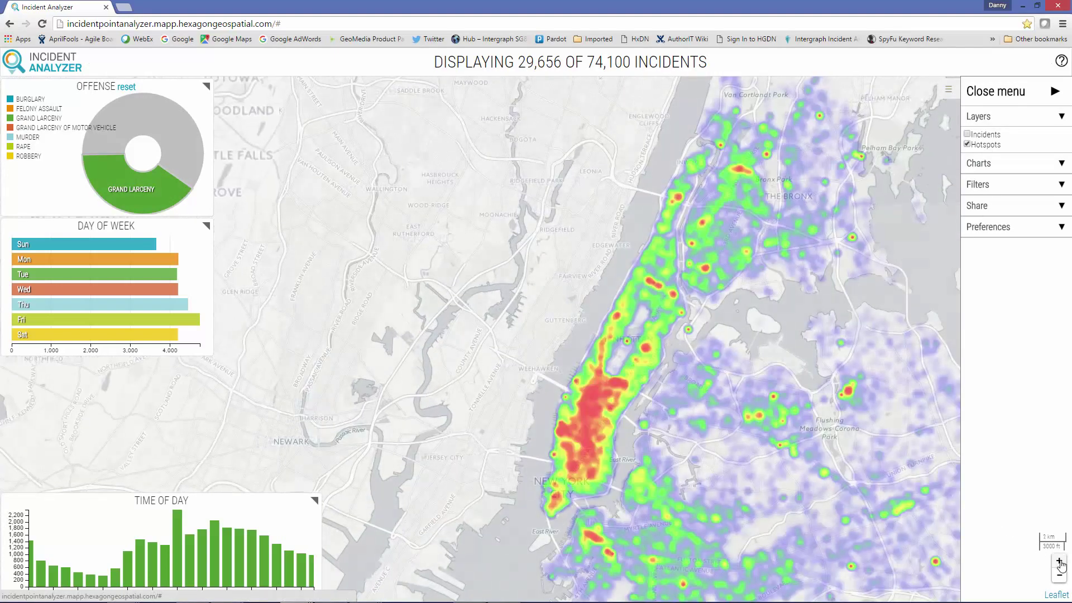
left_click(1054, 563)
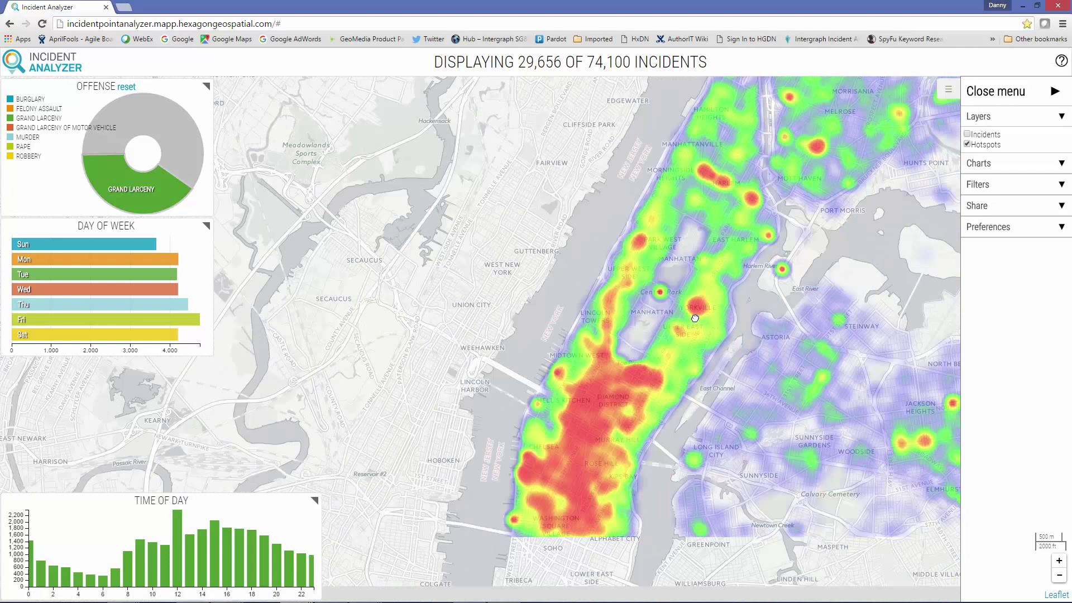
left_click_drag(698, 441, 616, 359)
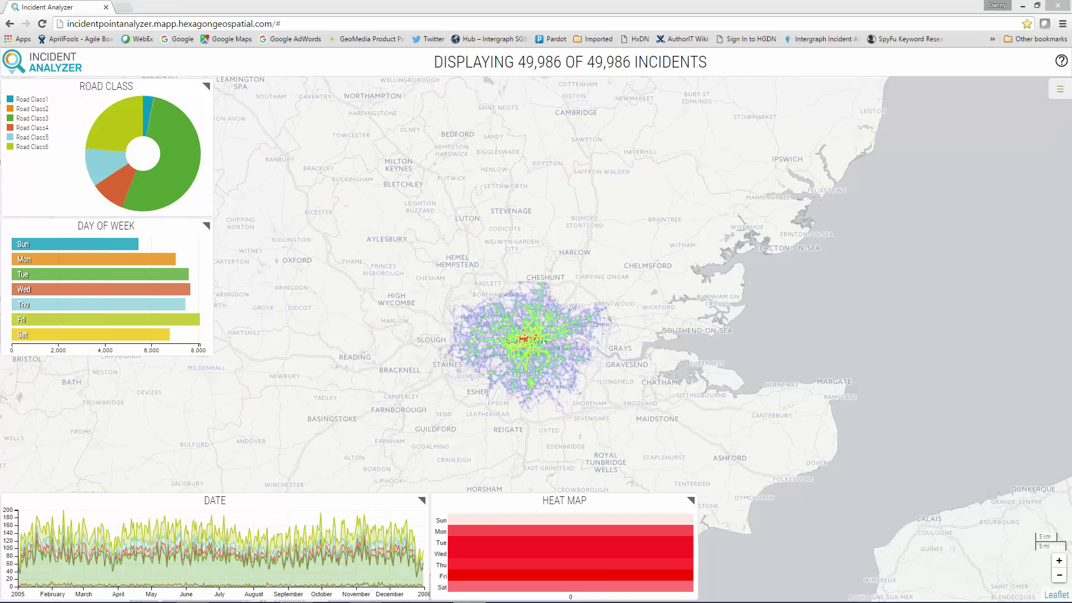
Examine the London incidents by Road Class3, Road Class6 and Road Class4 in turn, clearing each filter
left_click(601, 338)
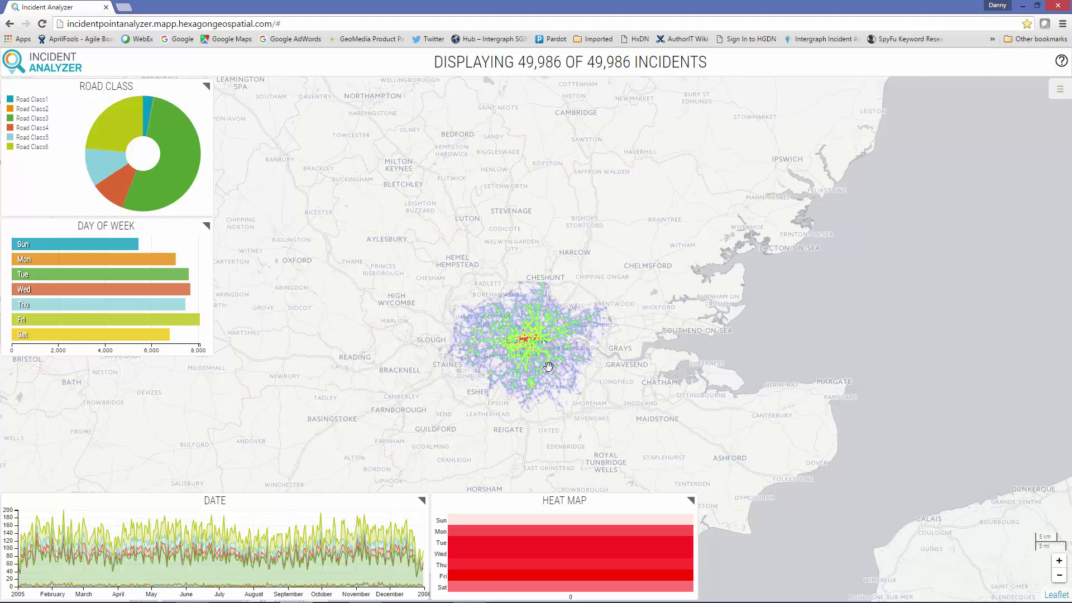
scroll(548, 367, "up", 2)
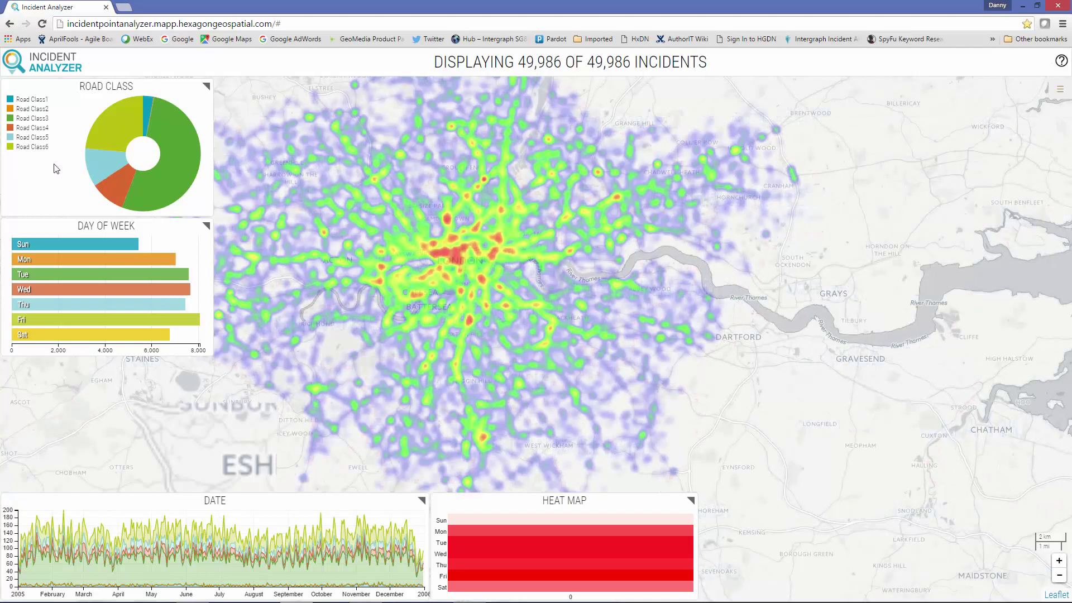
left_click(189, 162)
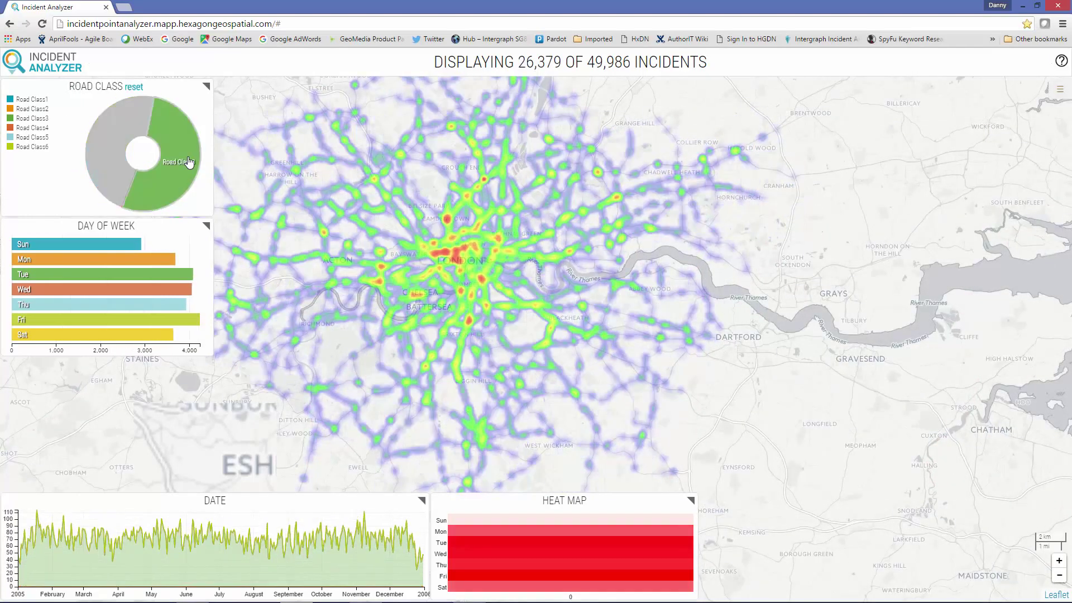
left_click(189, 162)
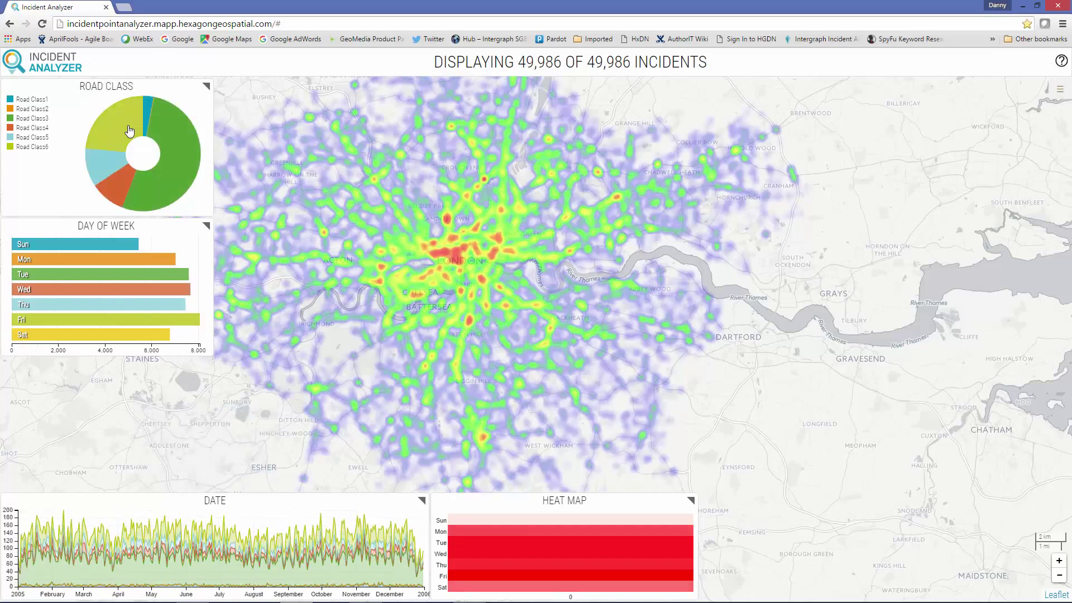
left_click(130, 130)
left_click(130, 130)
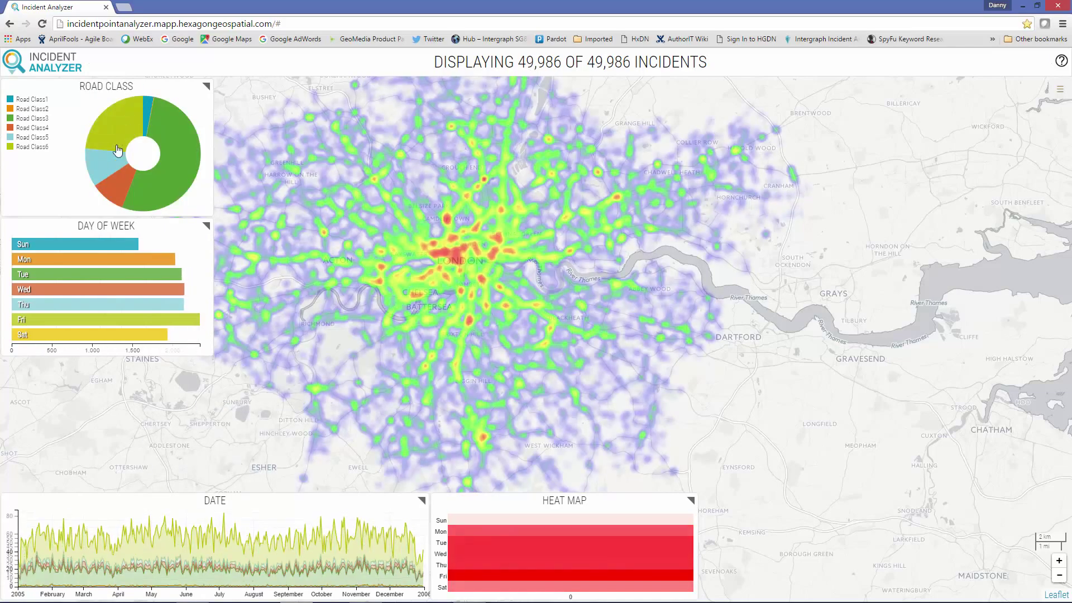
left_click(115, 186)
left_click(114, 186)
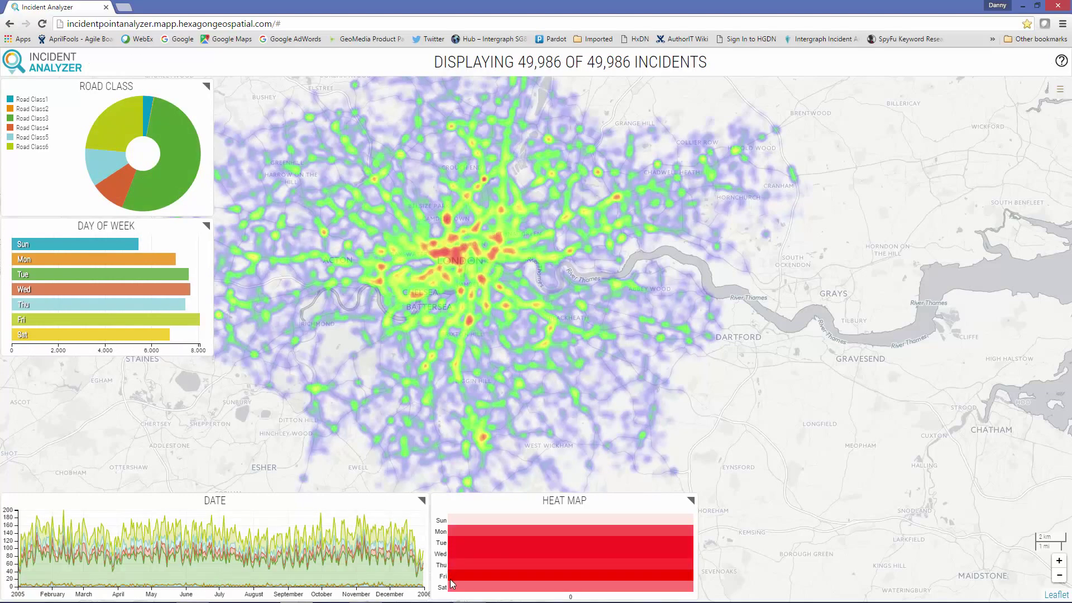
View only Tuesday's incidents through the heat map chart, reset that filter, and examine central London's hotspots around Soho
left_click(471, 544)
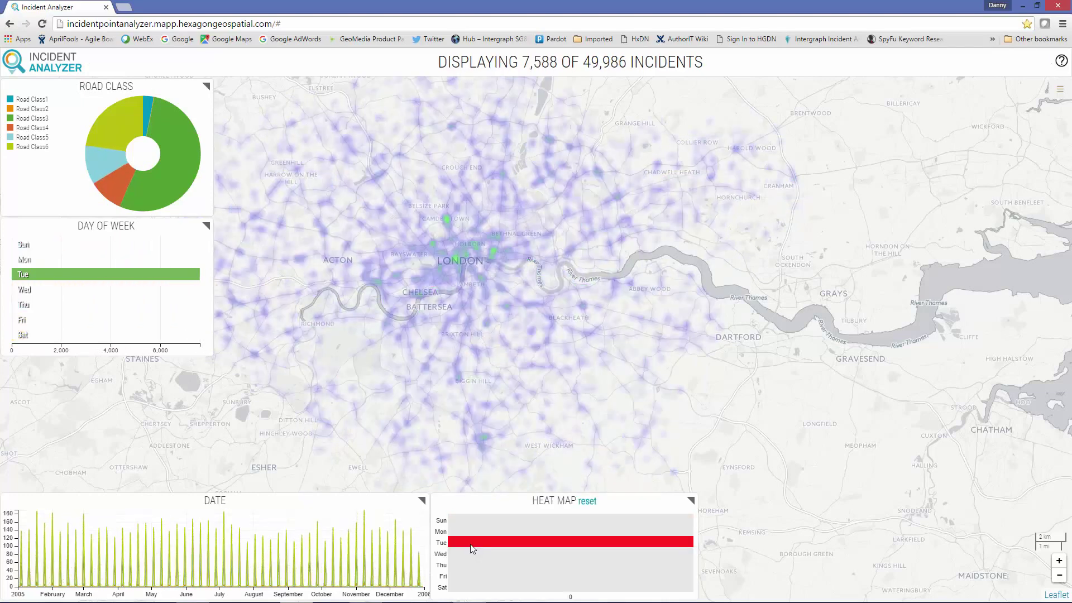
left_click(587, 502)
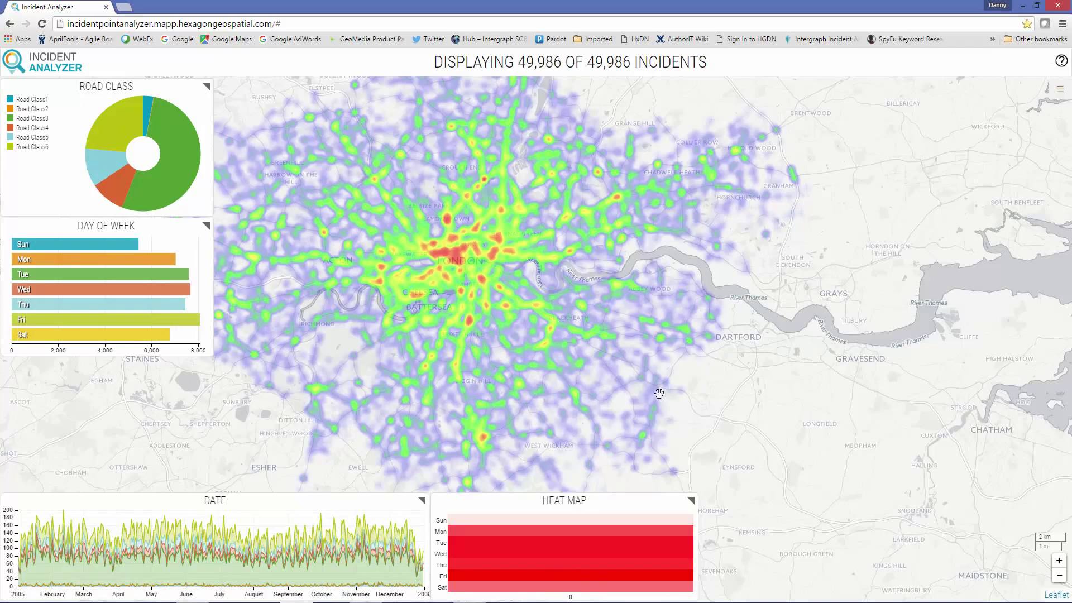
scroll(495, 286, "up", 5)
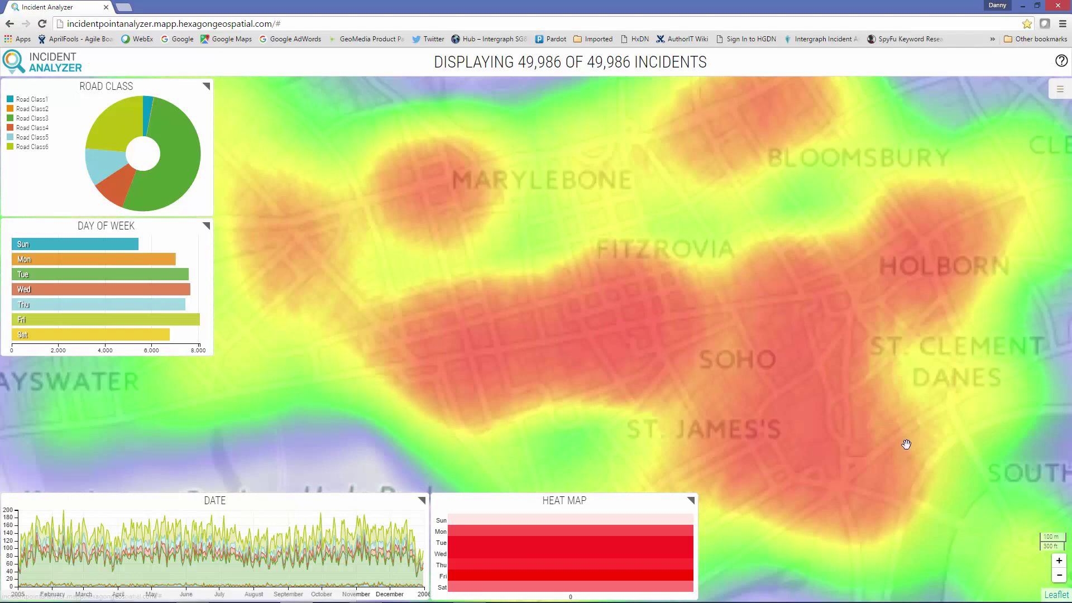
Hide the Hotspots layer and show the clustered Incidents layer for central London around Soho and Mayfair
left_click_drag(907, 444, 833, 386)
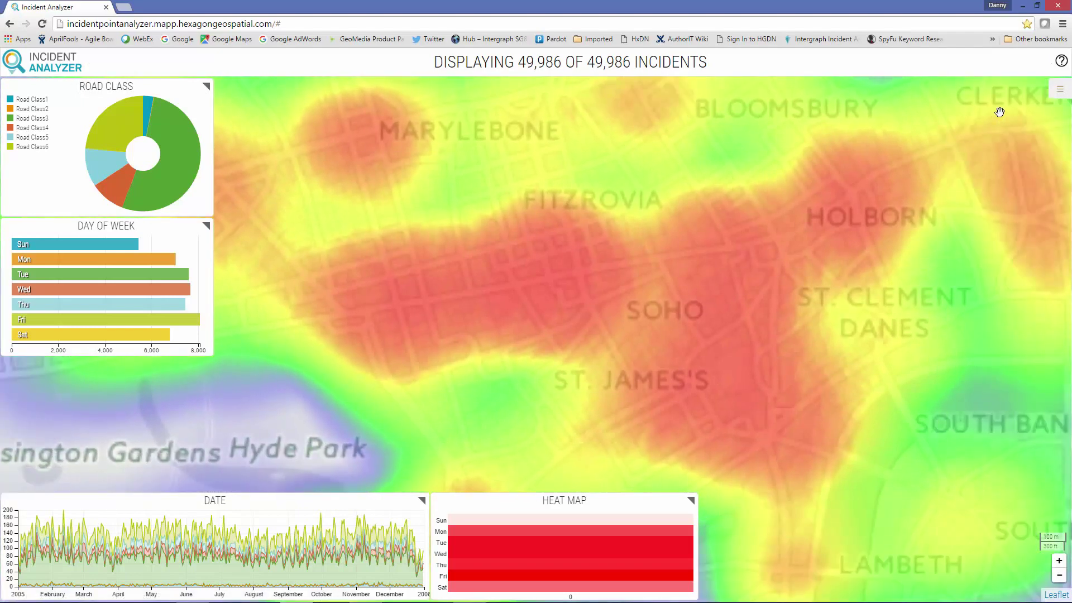
left_click(1058, 93)
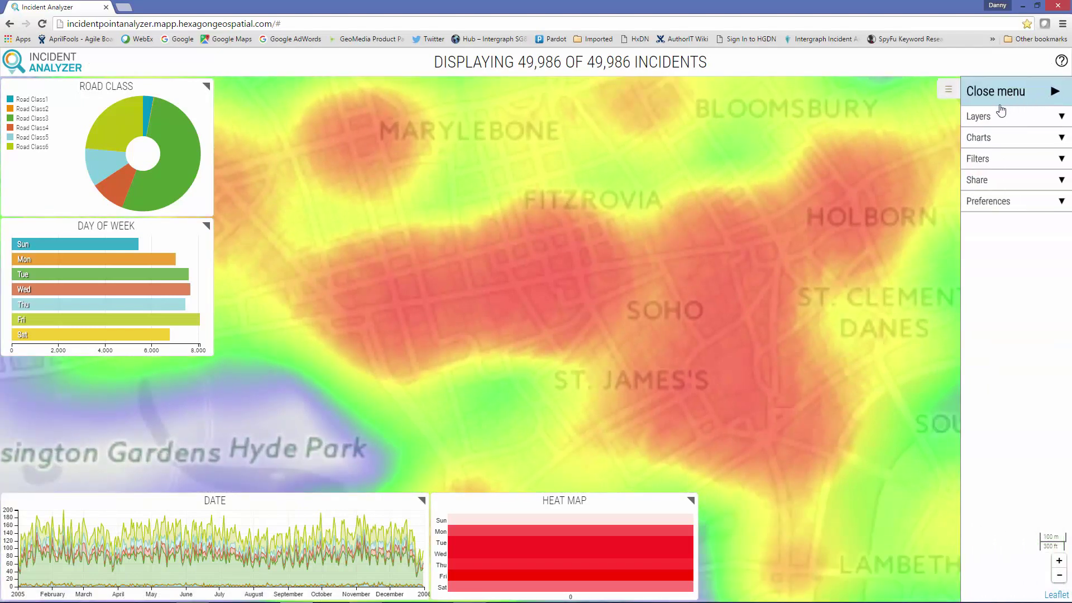
left_click(997, 116)
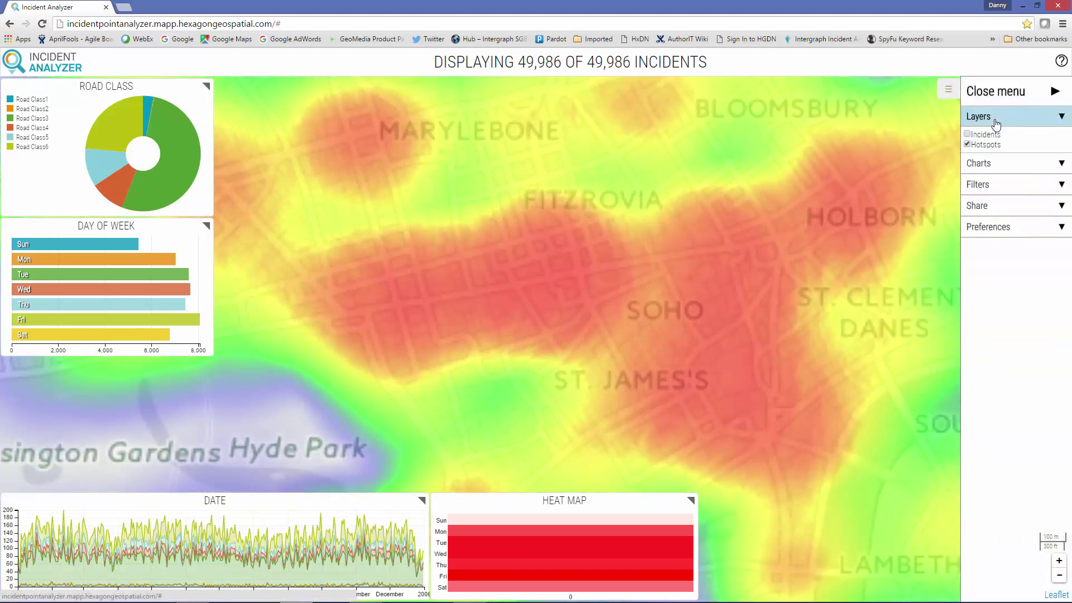
left_click(968, 144)
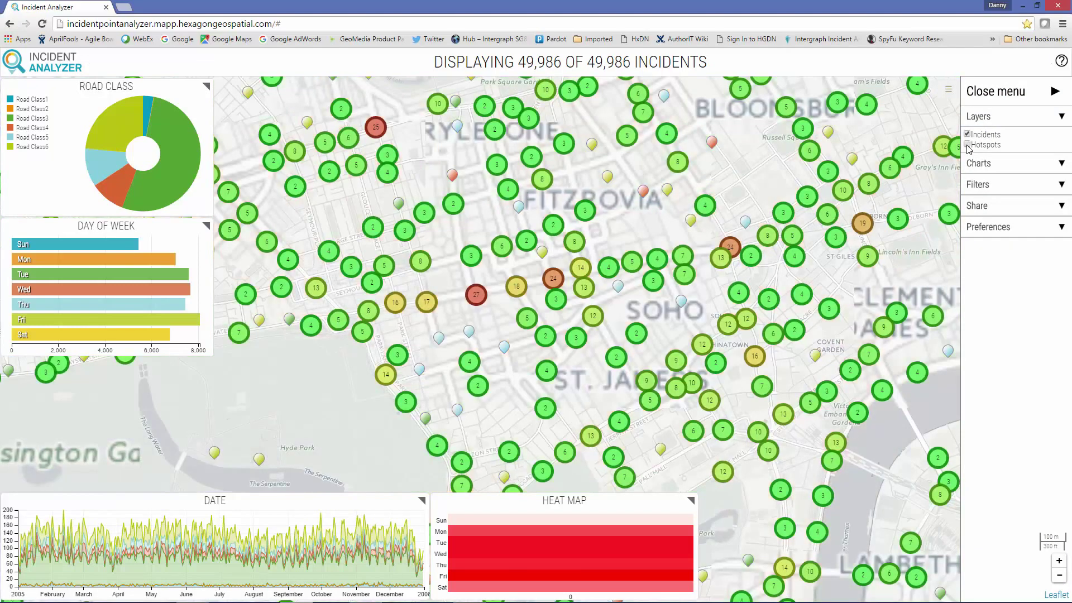
left_click_drag(644, 322, 694, 349)
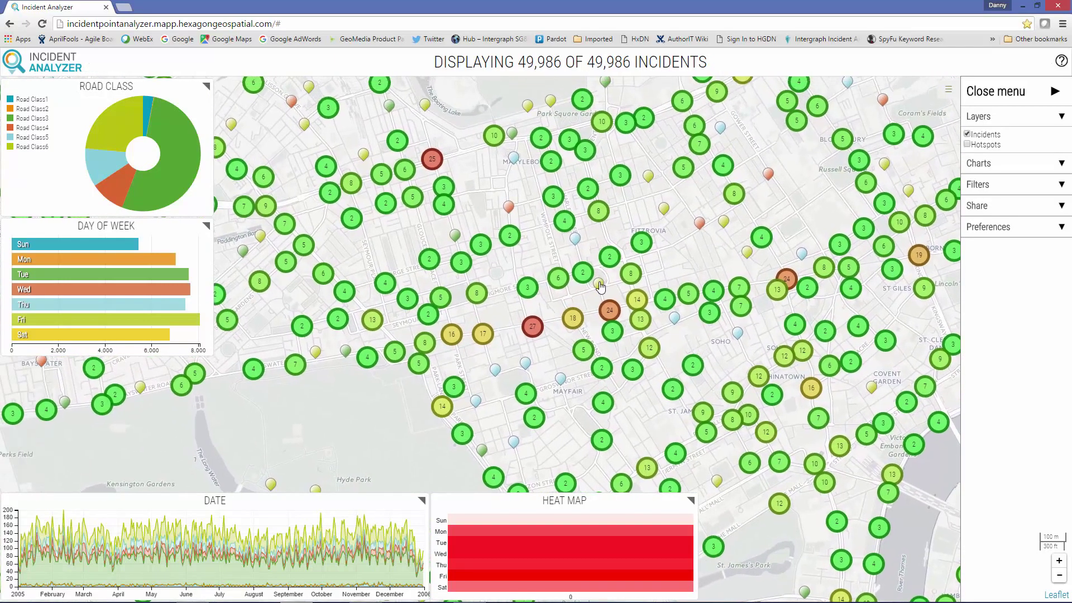
Examine the attributes of the single incident south of Fitzrovia, then close its details
left_click(598, 285)
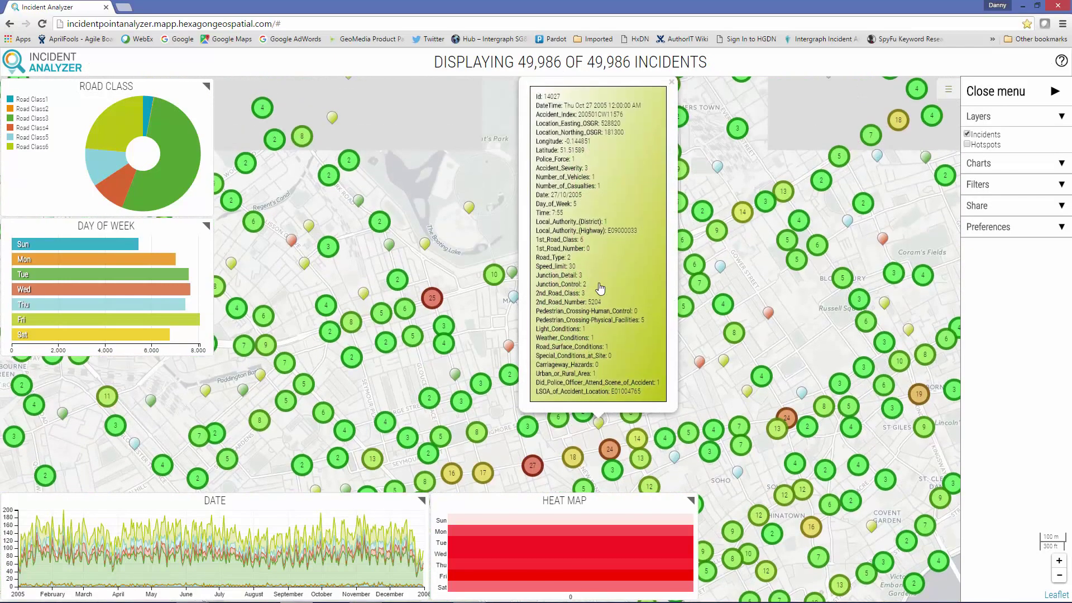
left_click(672, 83)
left_click_drag(686, 400, 685, 286)
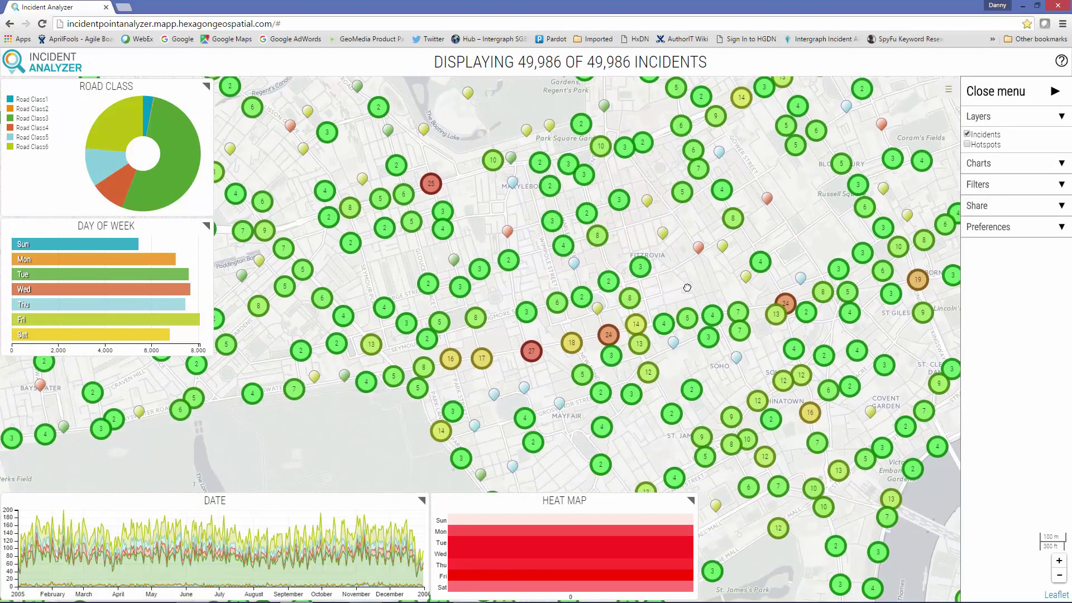
Zoom in on Oxford Street, examine the table of incidents in the orange 12-incident cluster, and close it
left_click(1059, 563)
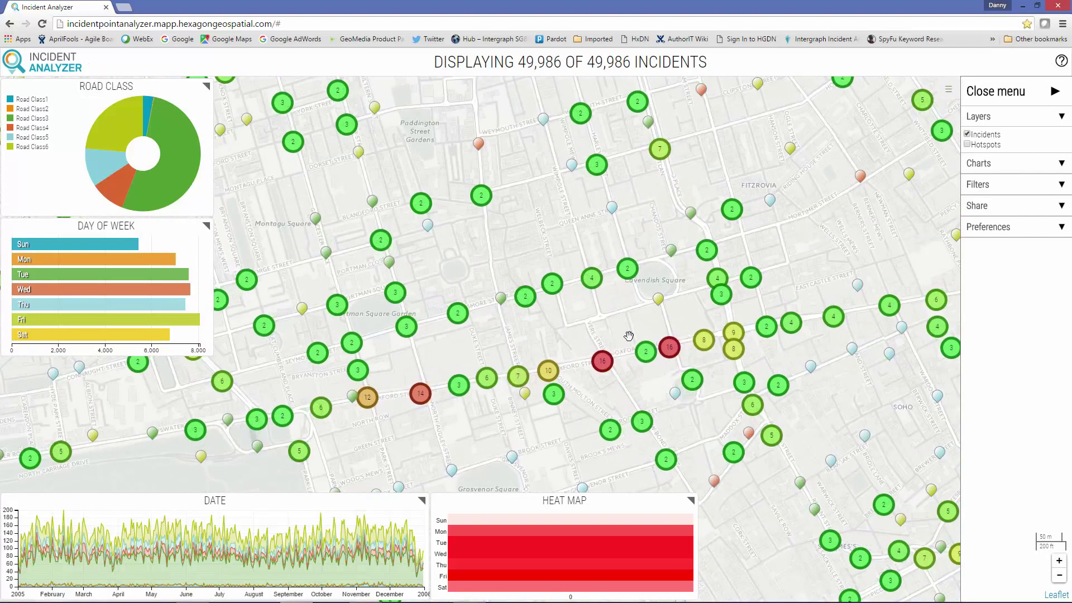
left_click(1060, 560)
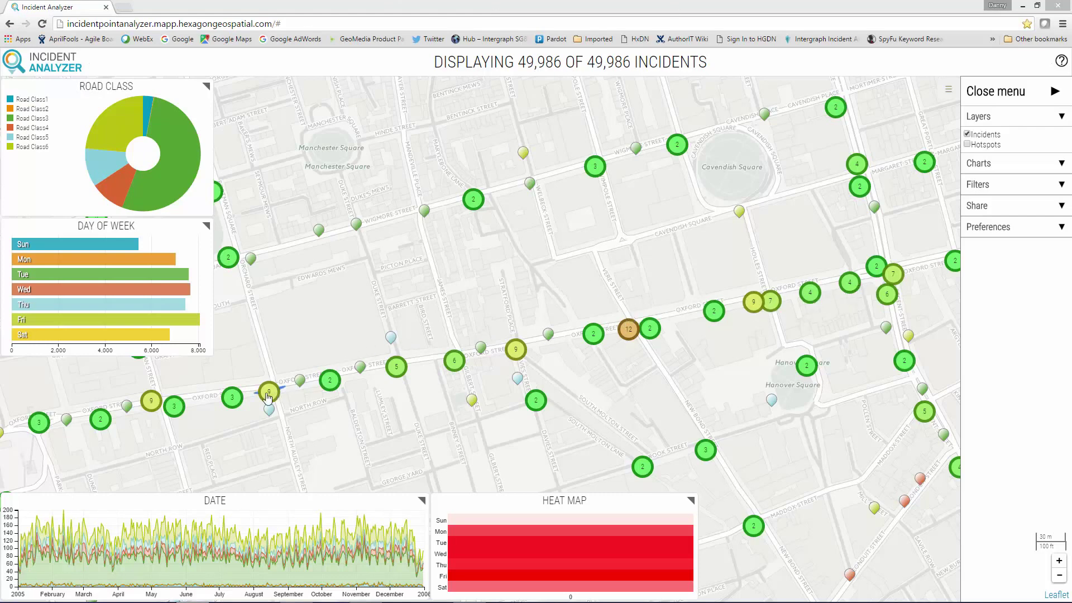
left_click(630, 333)
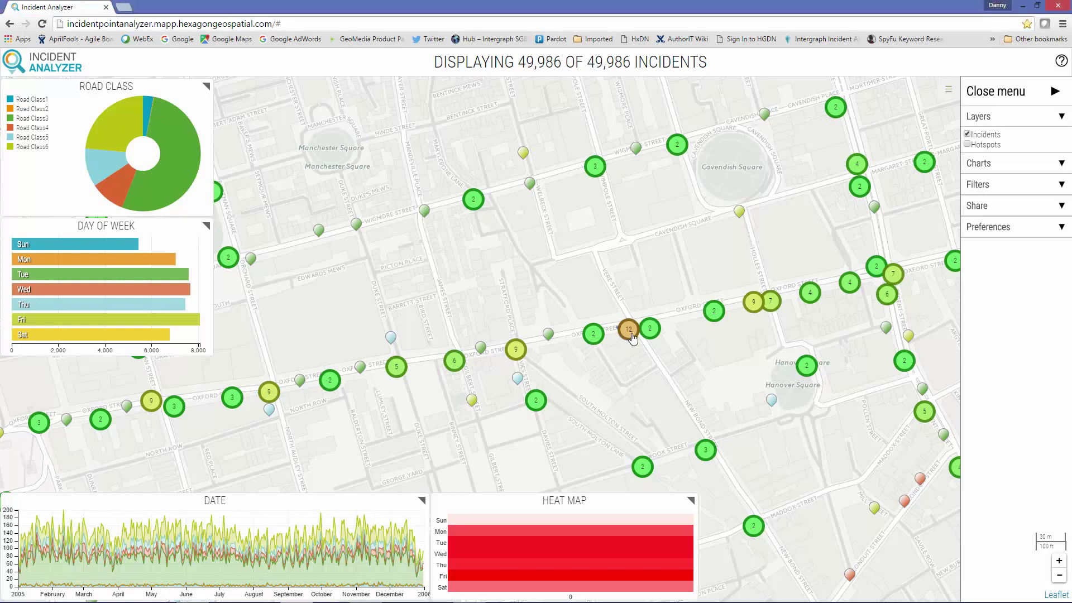
left_click(630, 334)
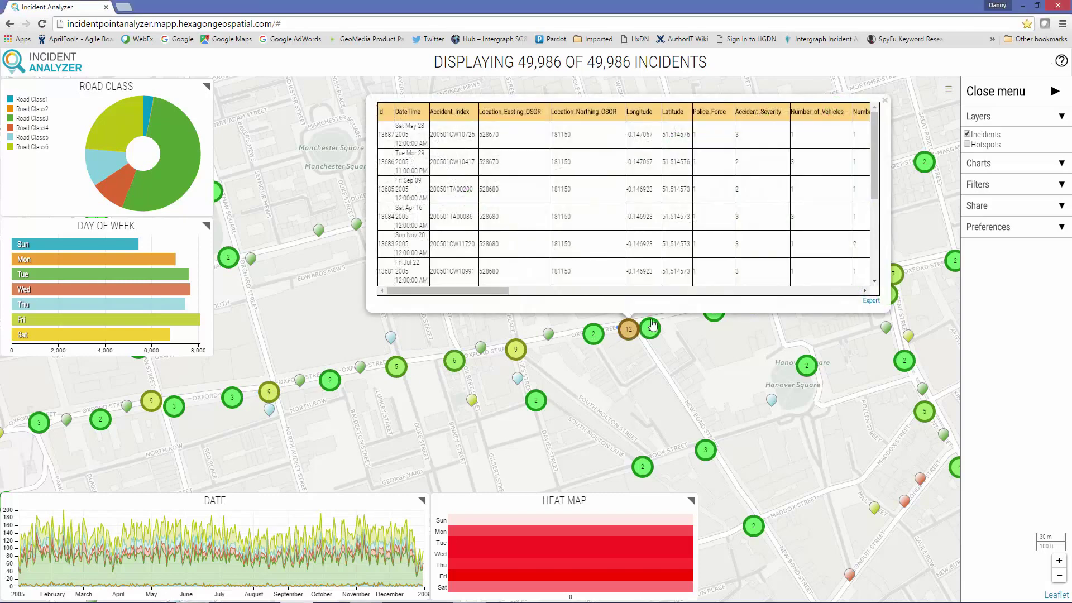
mouse_move(876, 177)
left_mouse_down()
mouse_move(876, 276)
mouse_move(873, 170)
left_mouse_up()
left_click(886, 101)
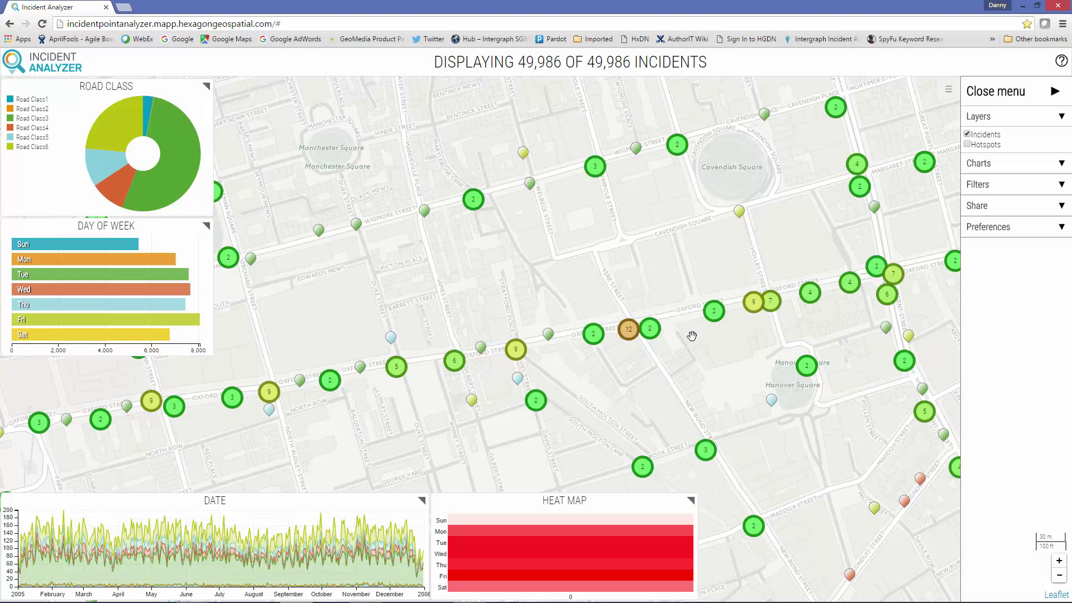
Share the current London view under the name "My Analysis"
left_click(1038, 212)
left_click(1044, 200)
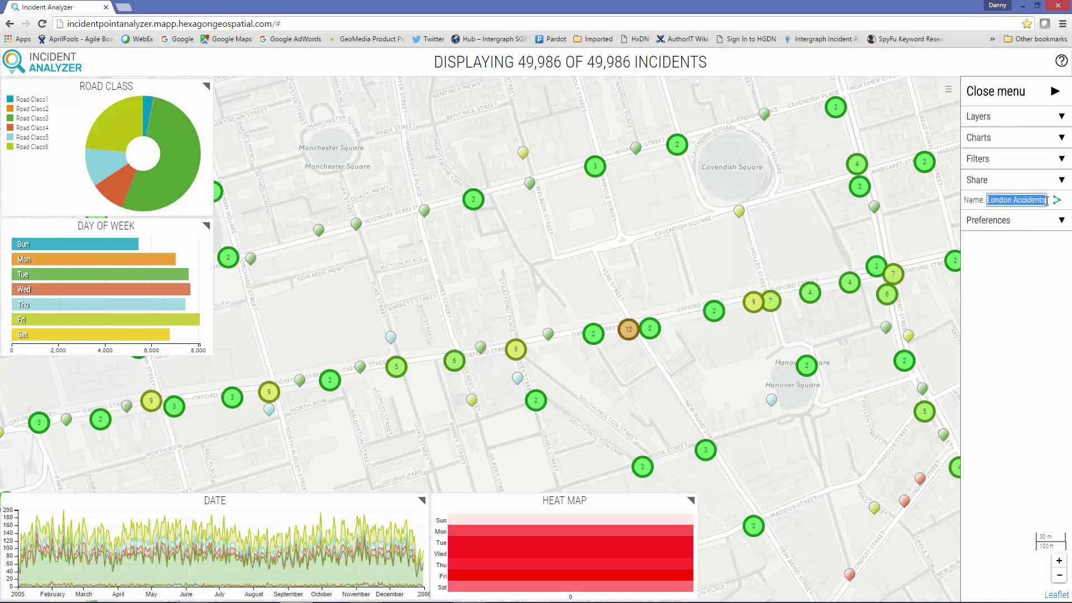
type("My Analysis")
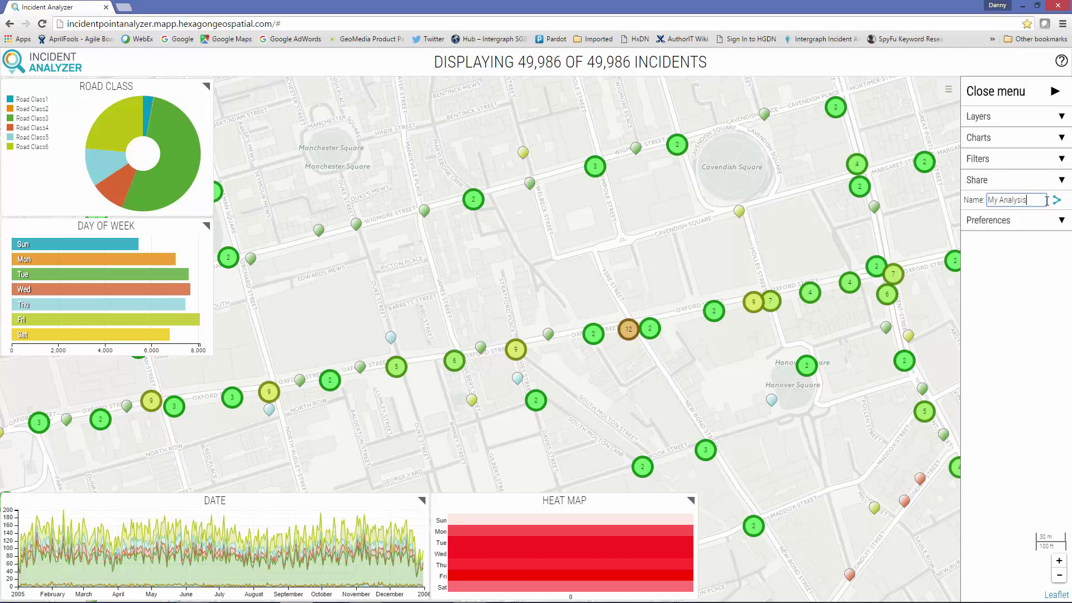
left_click(1058, 204)
View only Sunday's incidents through the heat map chart, reset that filter, and filter the days to Friday
left_click(545, 519)
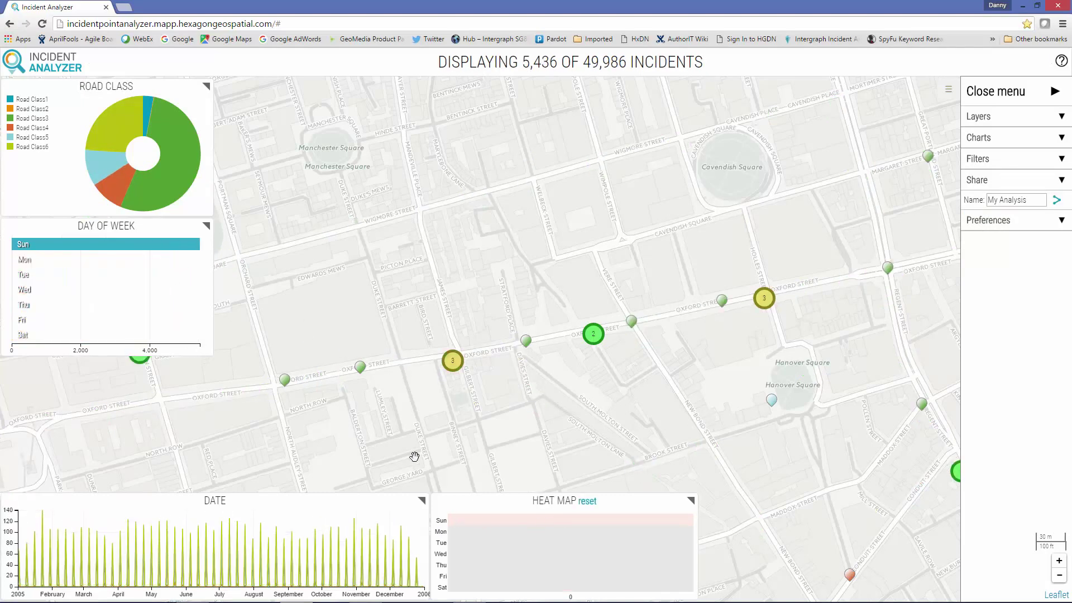
left_click(596, 508)
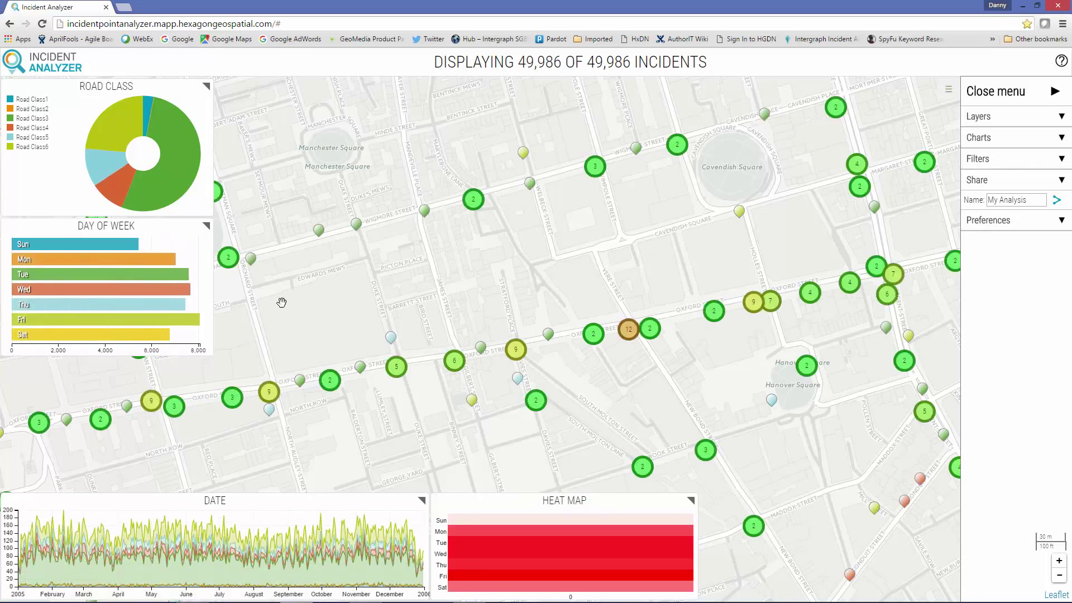
left_click(78, 325)
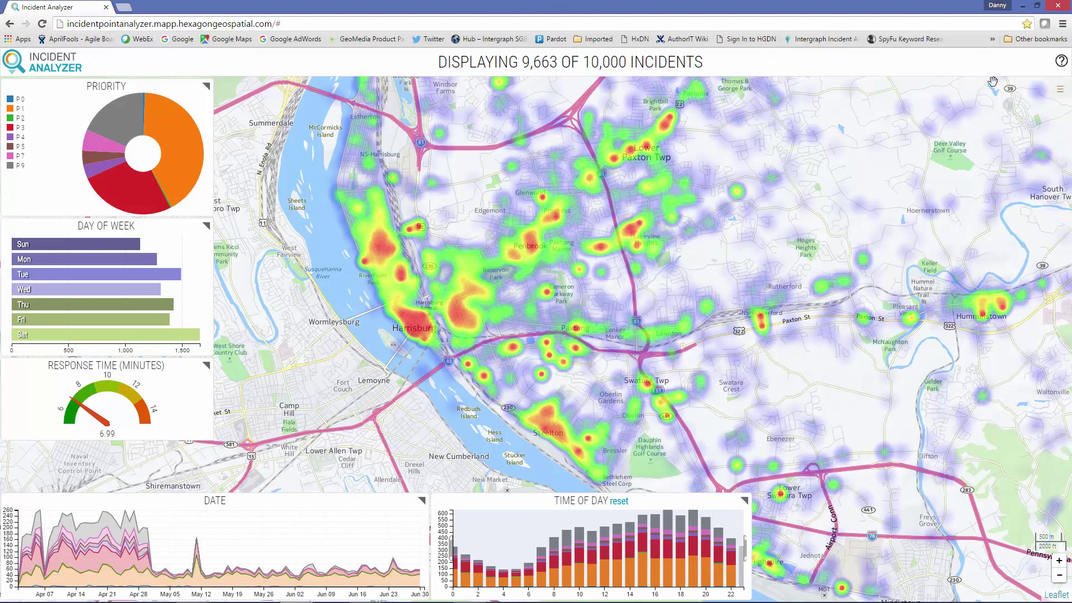
Set the Harrisburg map's hotspot distance to 600 m in the preferences and apply it
left_click(1060, 89)
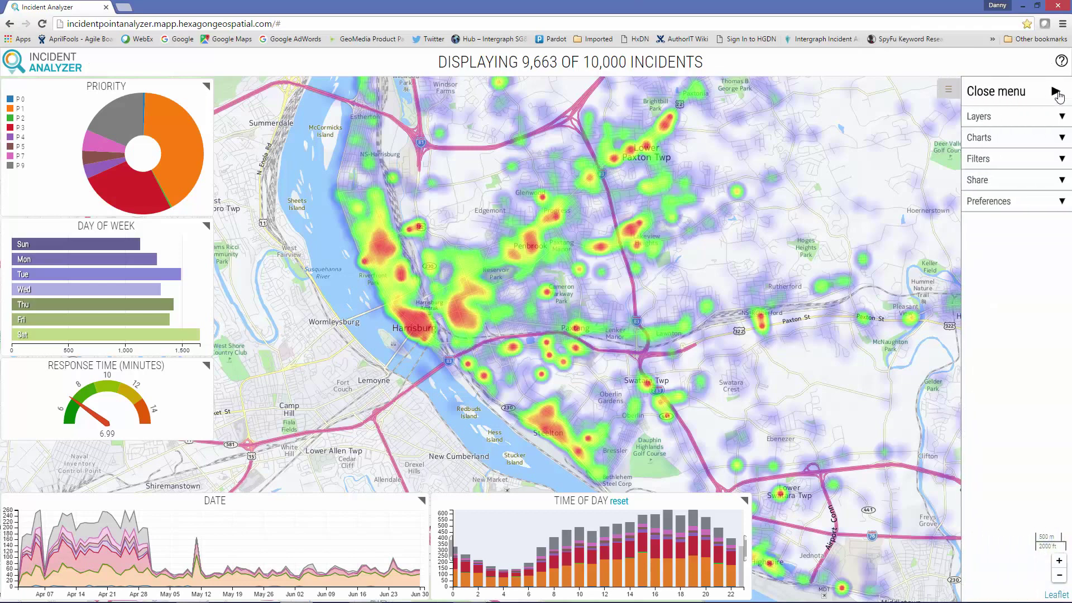
left_click(1023, 208)
double_click(1027, 252)
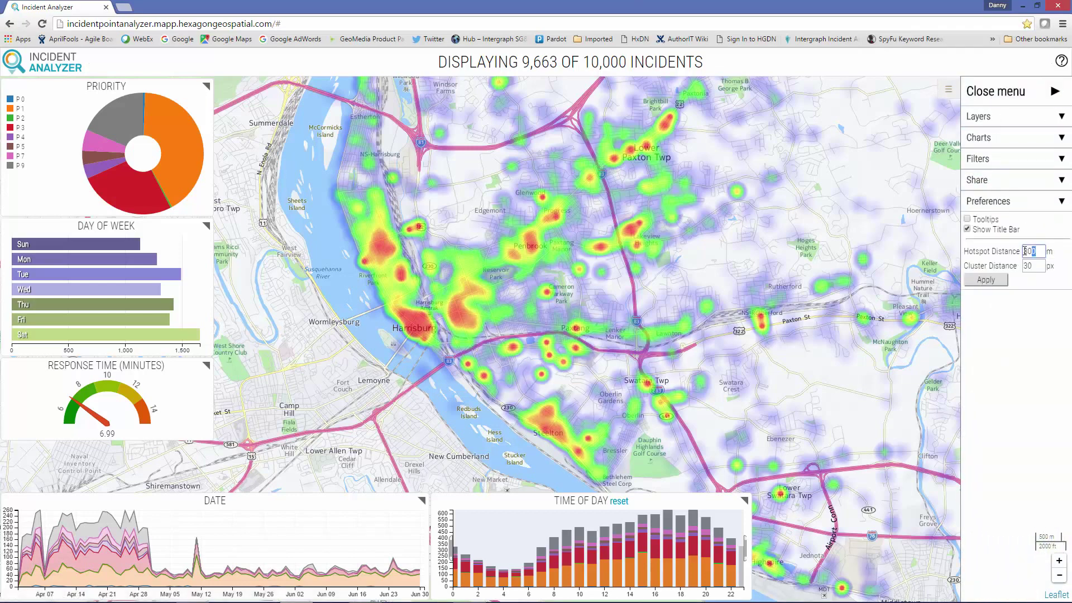
type("5")
left_click(1000, 282)
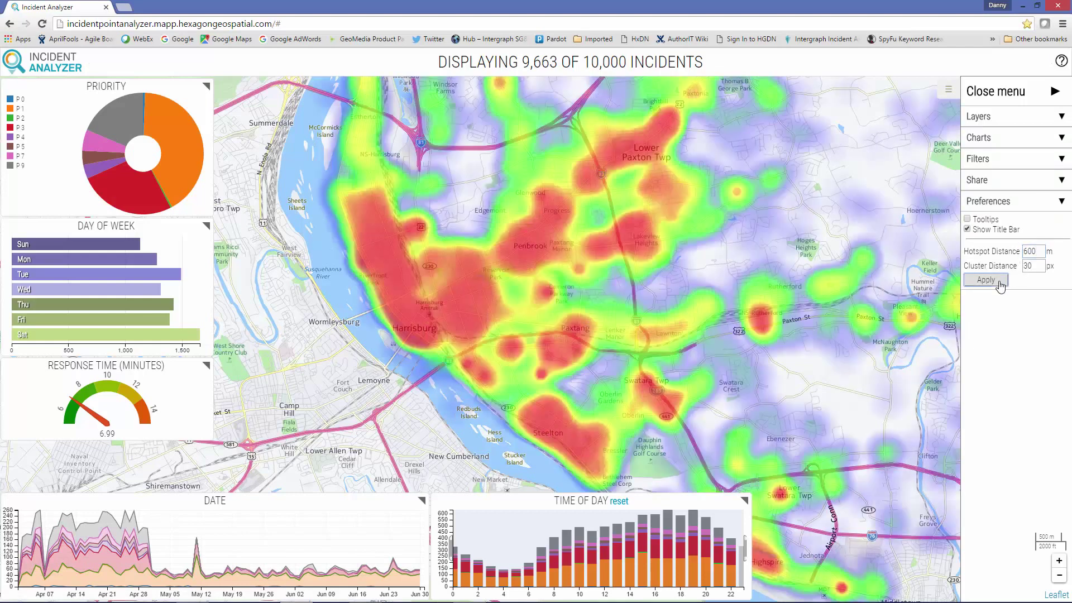
Show the Incidents layer over the Harrisburg hotspots and close the side menu
left_click(1029, 118)
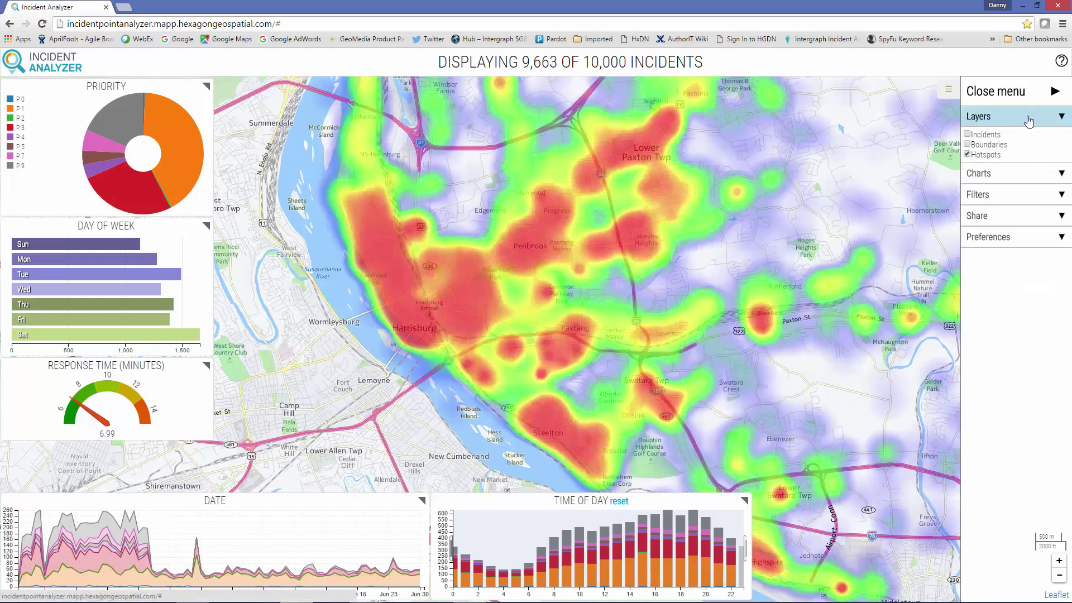
left_click(968, 136)
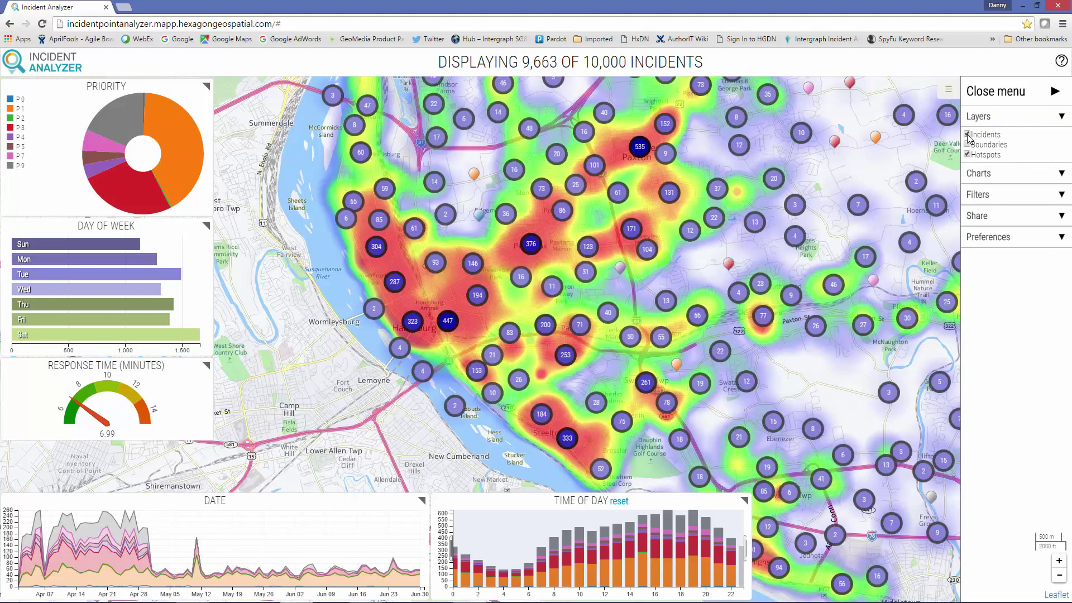
left_click(1055, 91)
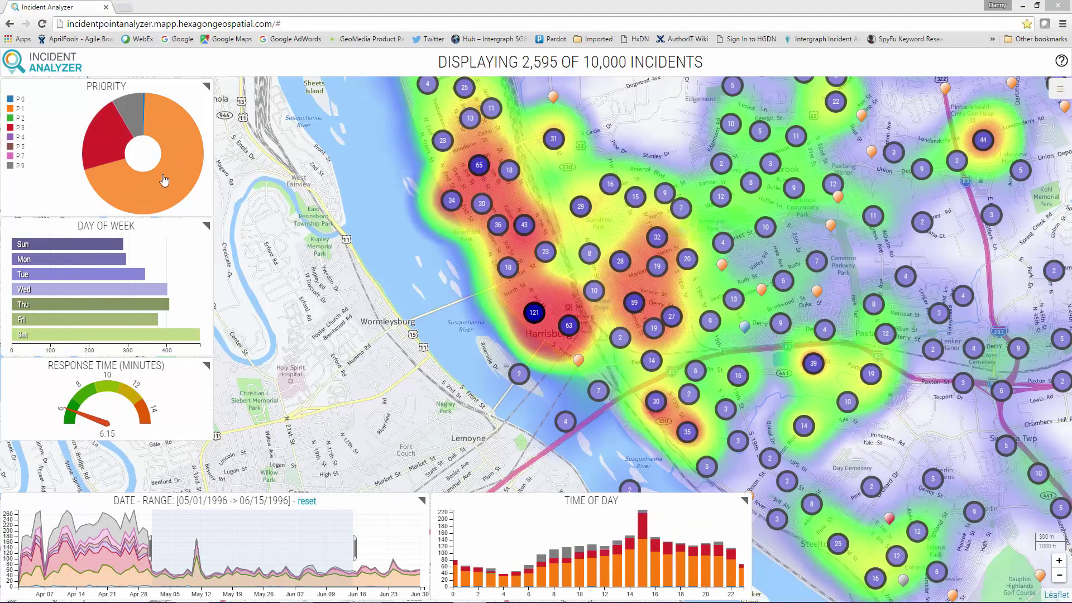
Examine the Harrisburg incidents by priority P9 and P1 in turn, clearing each filter
mouse_move(159, 189)
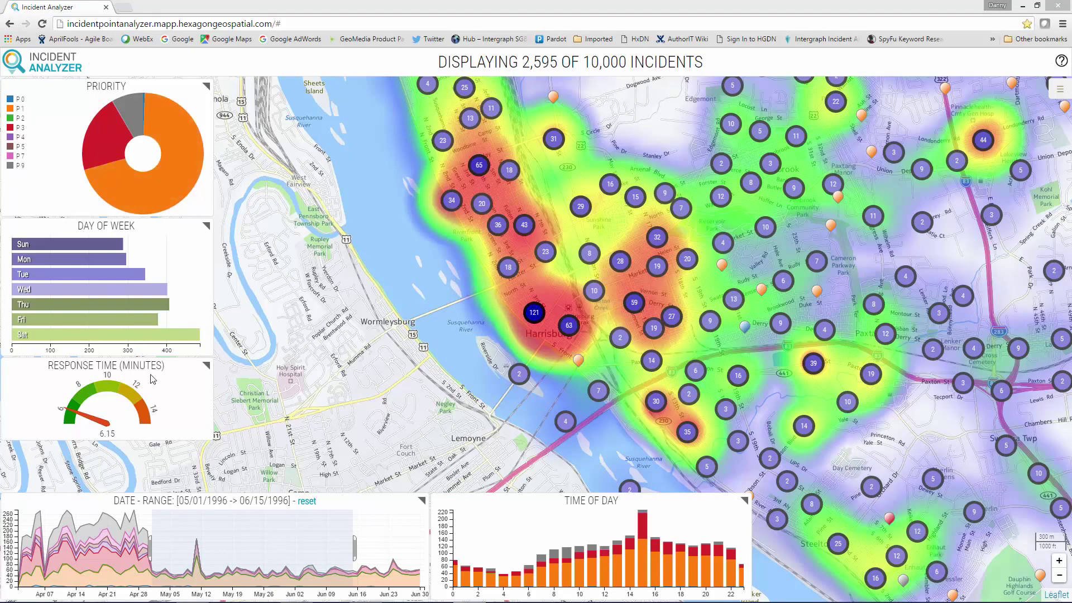
left_click(124, 118)
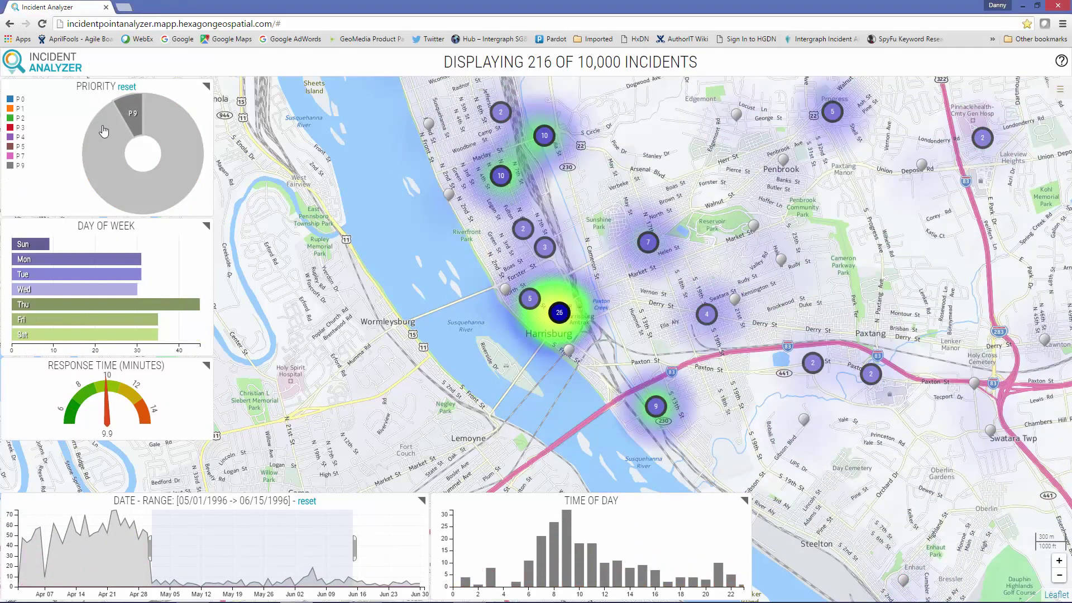
left_click(130, 115)
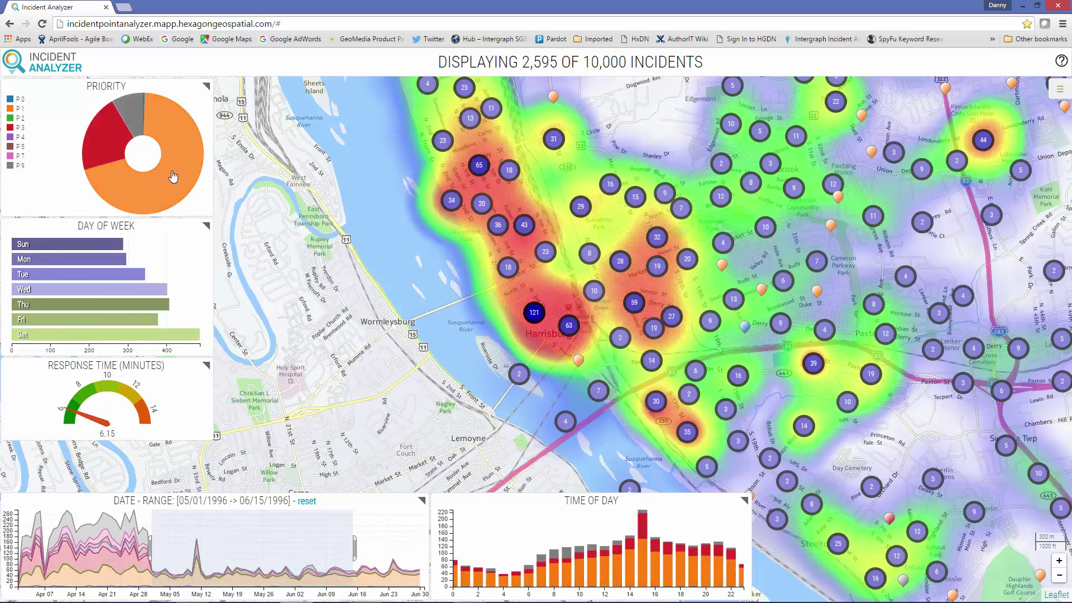
left_click(170, 166)
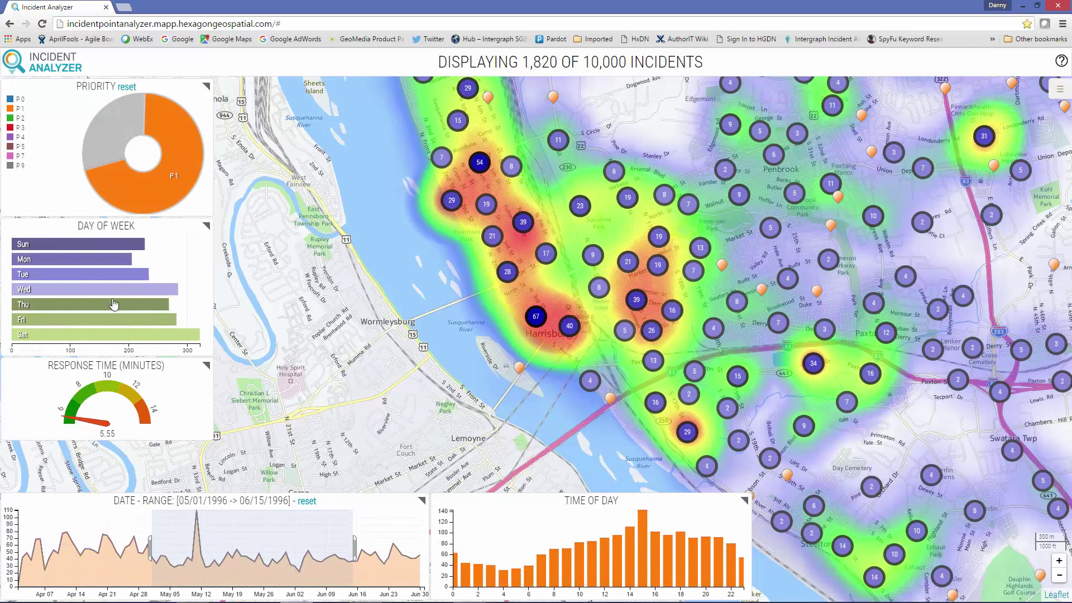
mouse_move(137, 192)
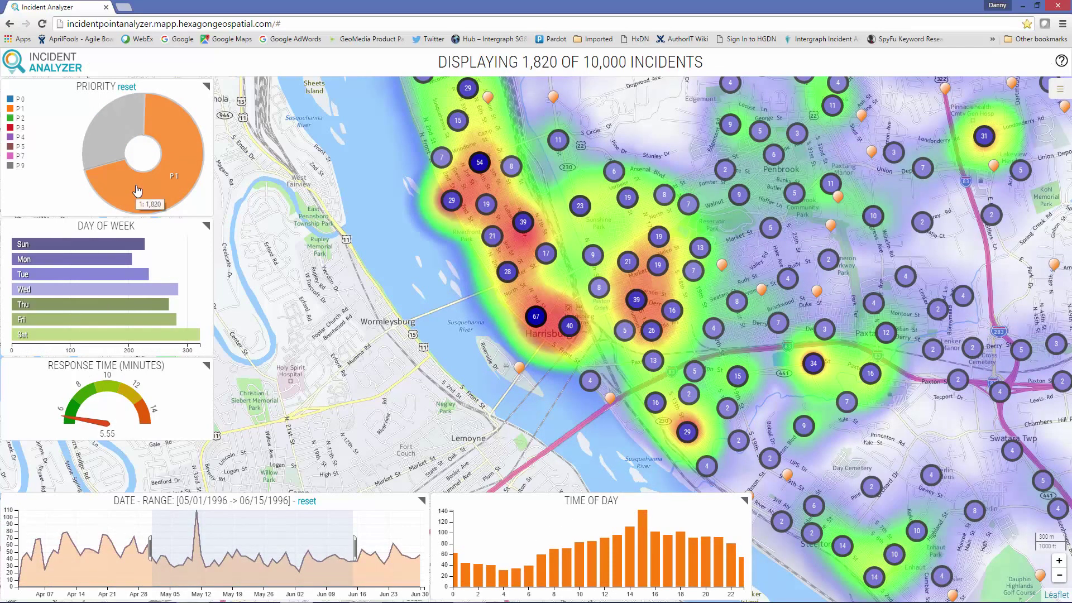
left_click(128, 89)
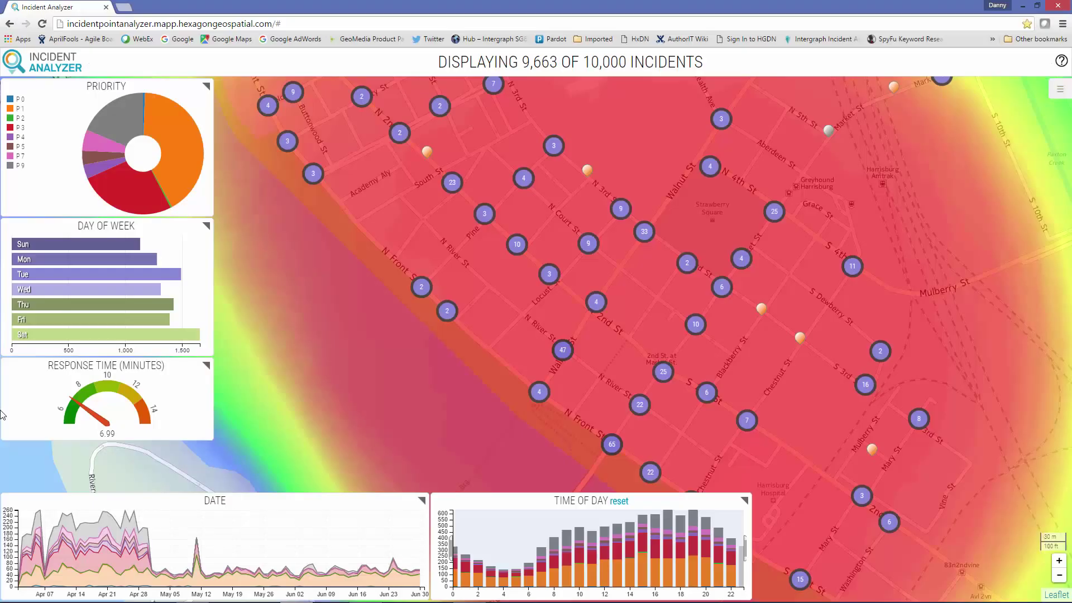
Filter the Harrisburg incidents to the date range 05/01/1996 to 06/15/1996
left_click_drag(134, 520, 354, 533)
left_click_drag(134, 542, 173, 544)
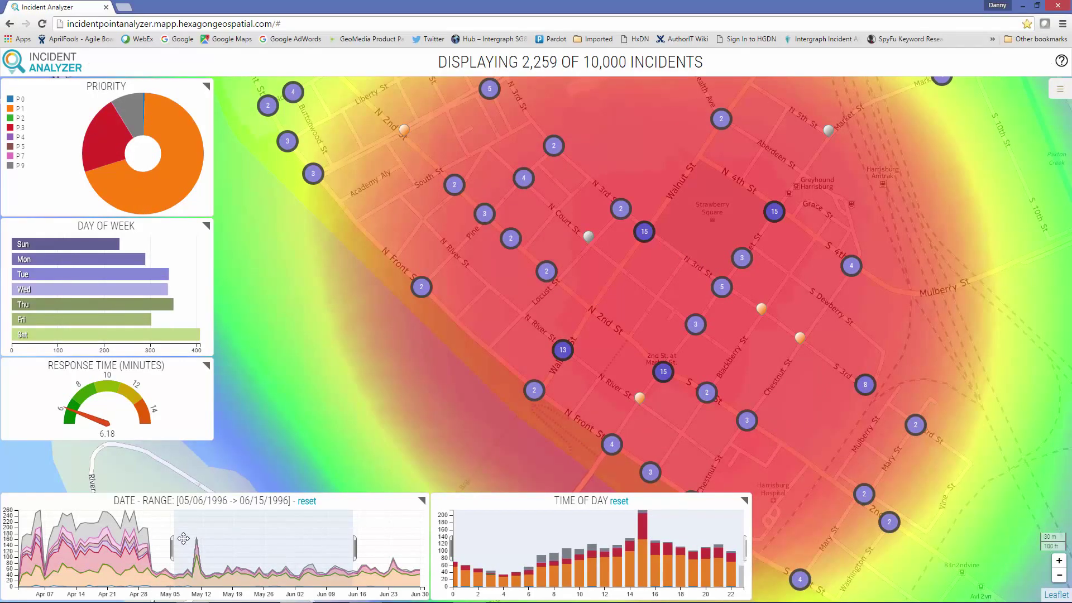
left_click_drag(173, 544, 149, 544)
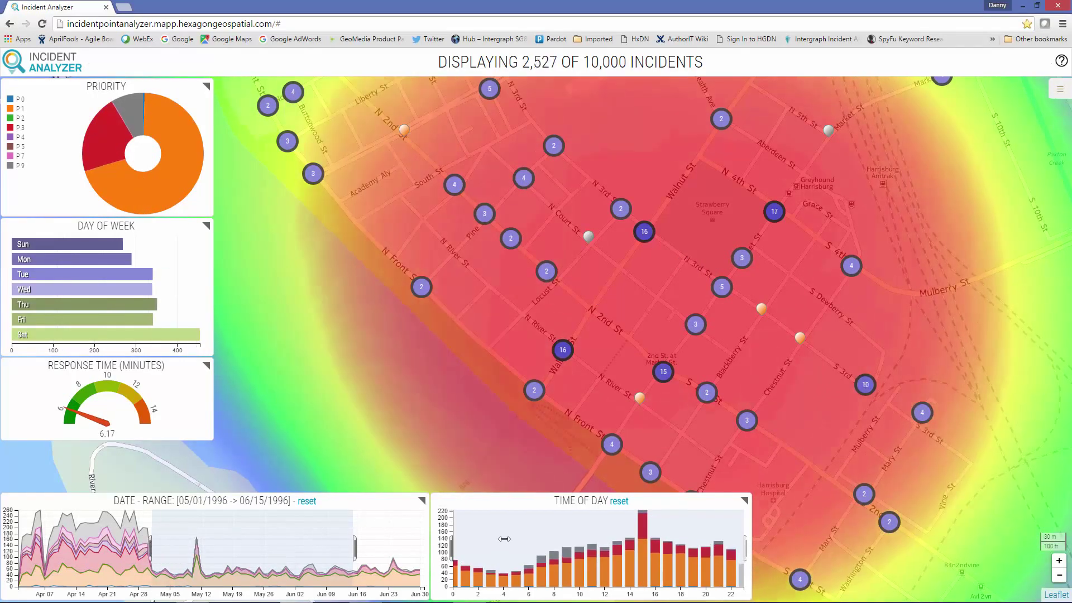
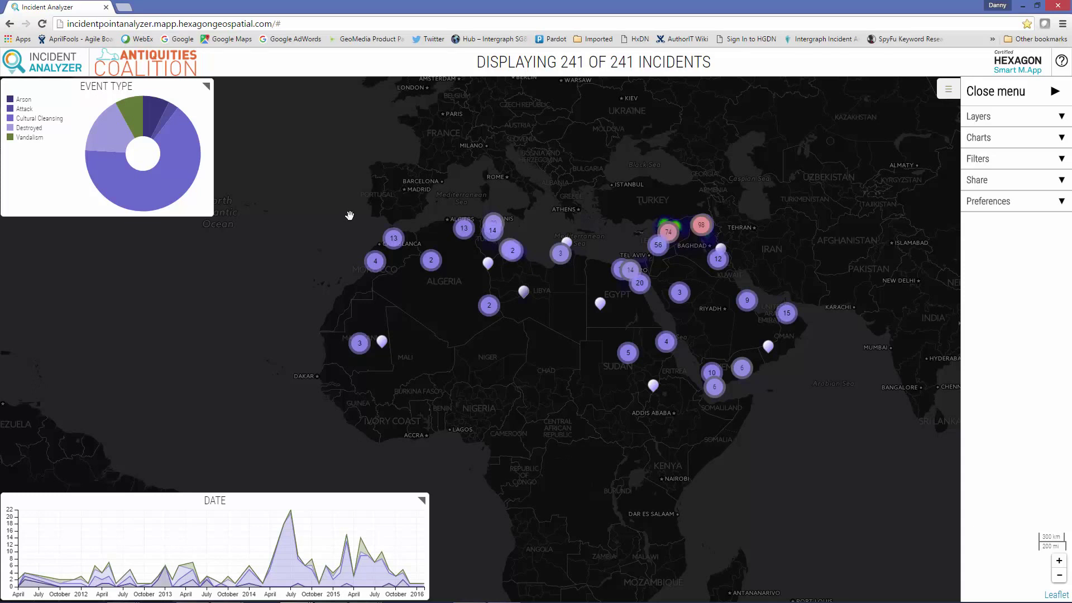
Examine the Antiquities Coalition incidents by event types Cultural Cleansing and Destroyed in turn, clearing each filter
left_click(160, 197)
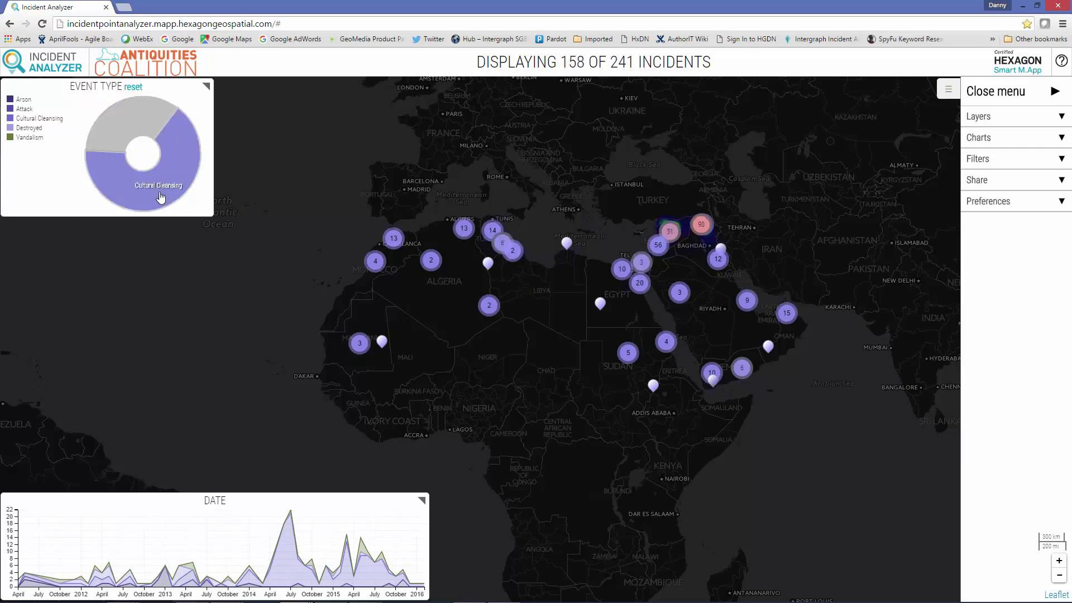
left_click(147, 184)
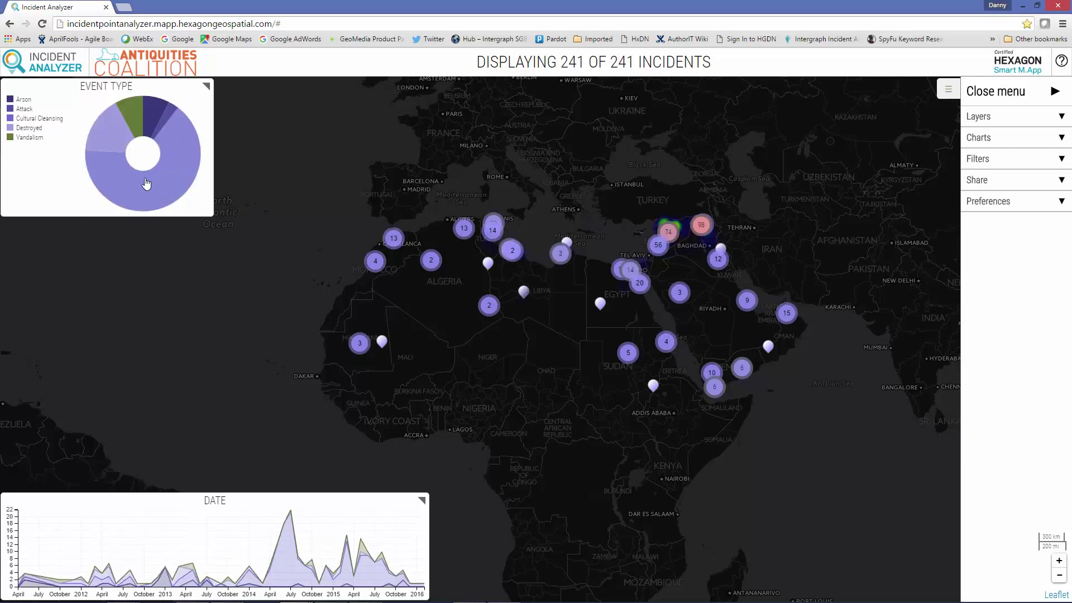
left_click(112, 133)
left_click(112, 132)
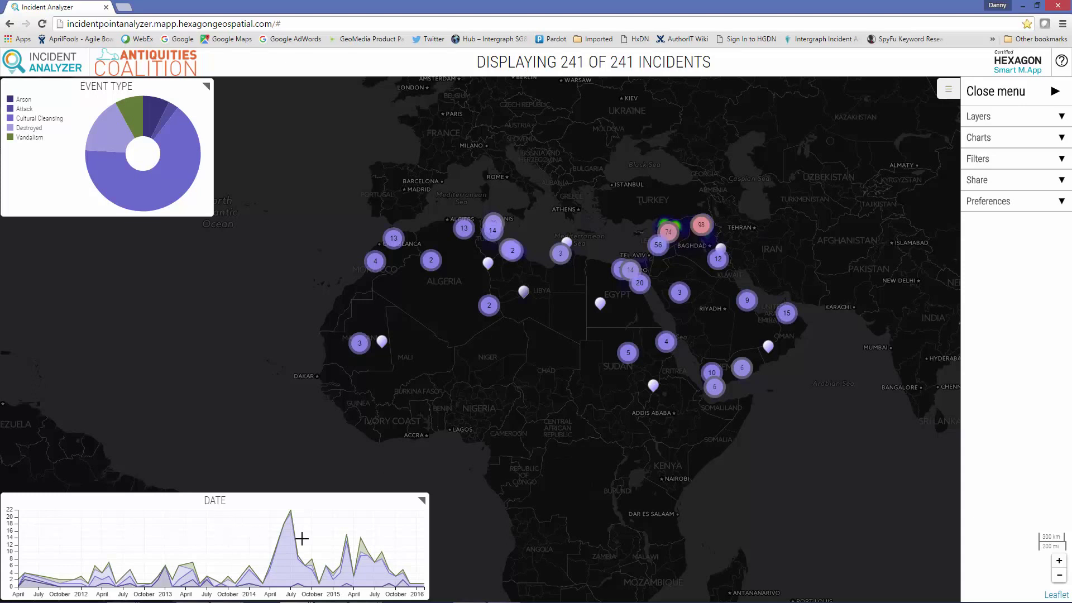
Examine the Antiquities Coalition incidents for the date range 07/22/2011 to 01/14/2016 and clear the date filter
mouse_move(42, 527)
left_mouse_down()
mouse_move(56, 547)
mouse_move(308, 532)
mouse_move(424, 540)
left_mouse_up()
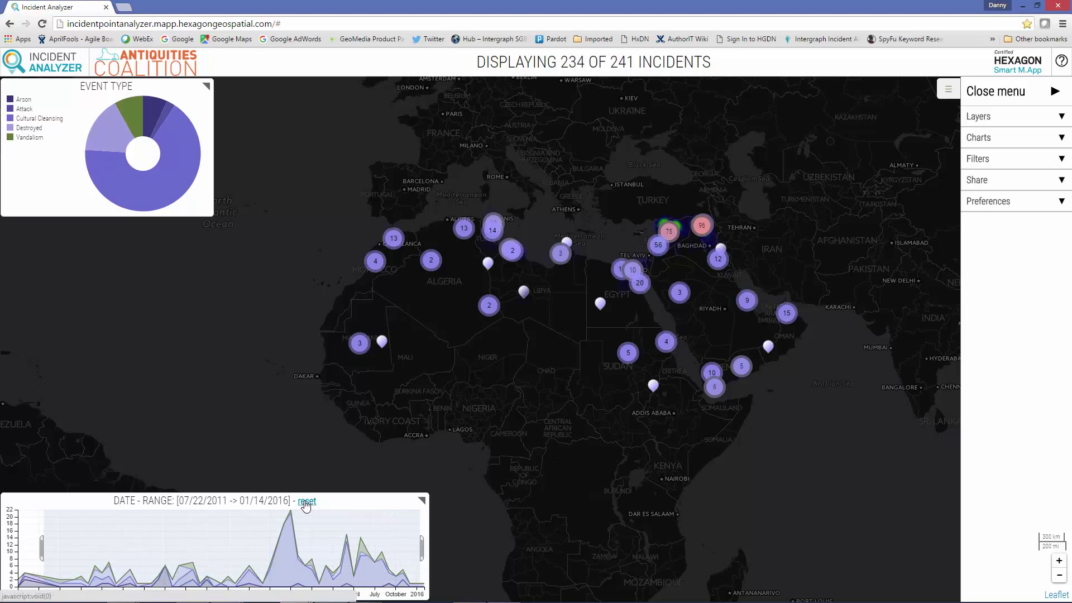
left_click(306, 502)
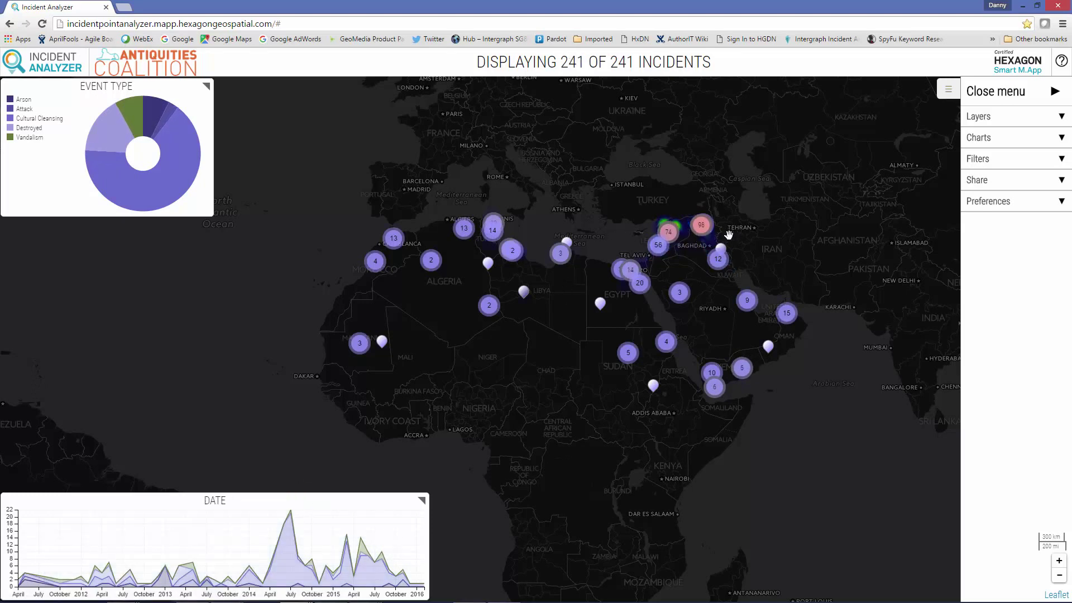
Examine the hotspots over Syria and northern Iraq, open the red 77-incident cluster's table and read through its records
scroll(726, 236, "up", 2)
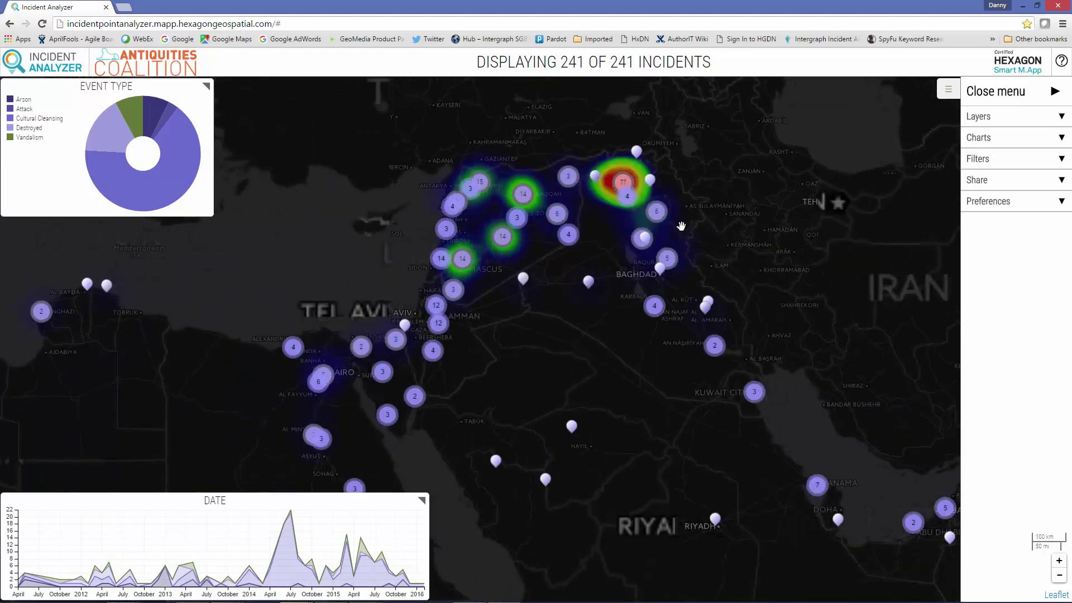
scroll(681, 226, "up", 2)
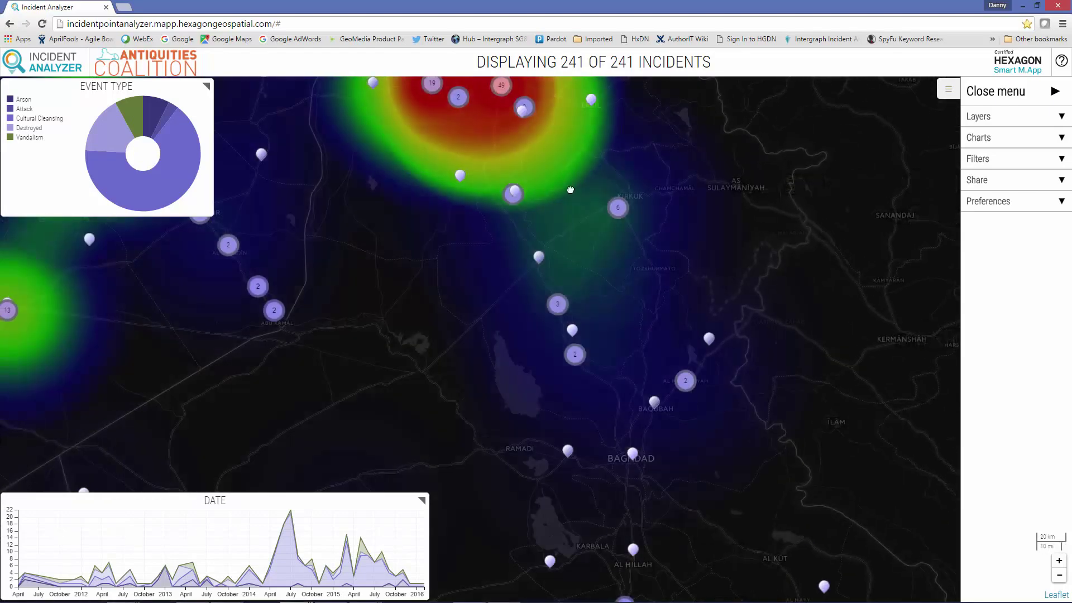
left_click_drag(570, 190, 683, 426)
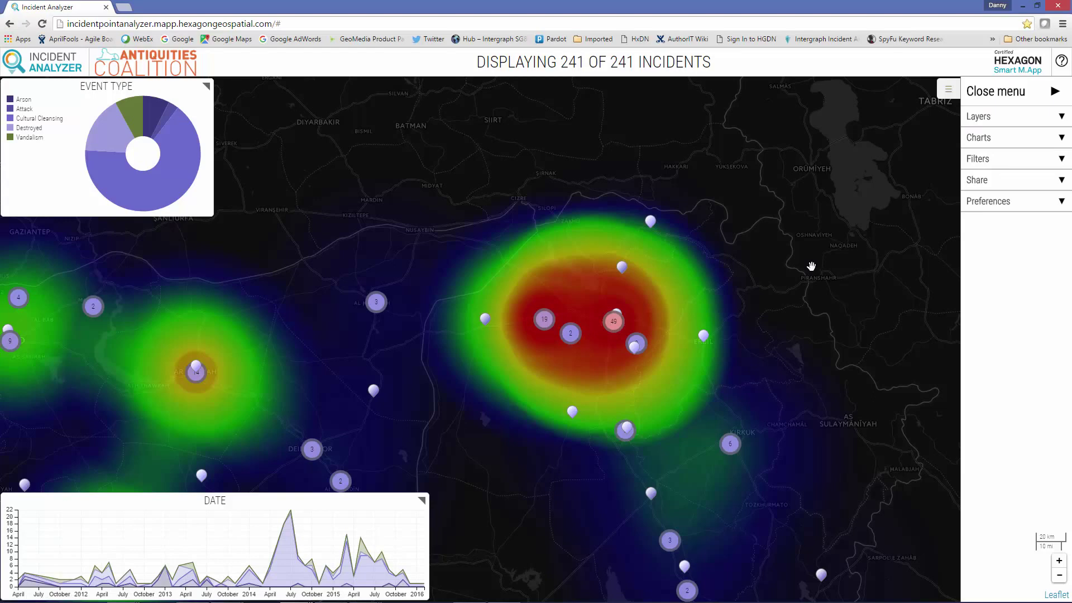
scroll(811, 266, "down", 2)
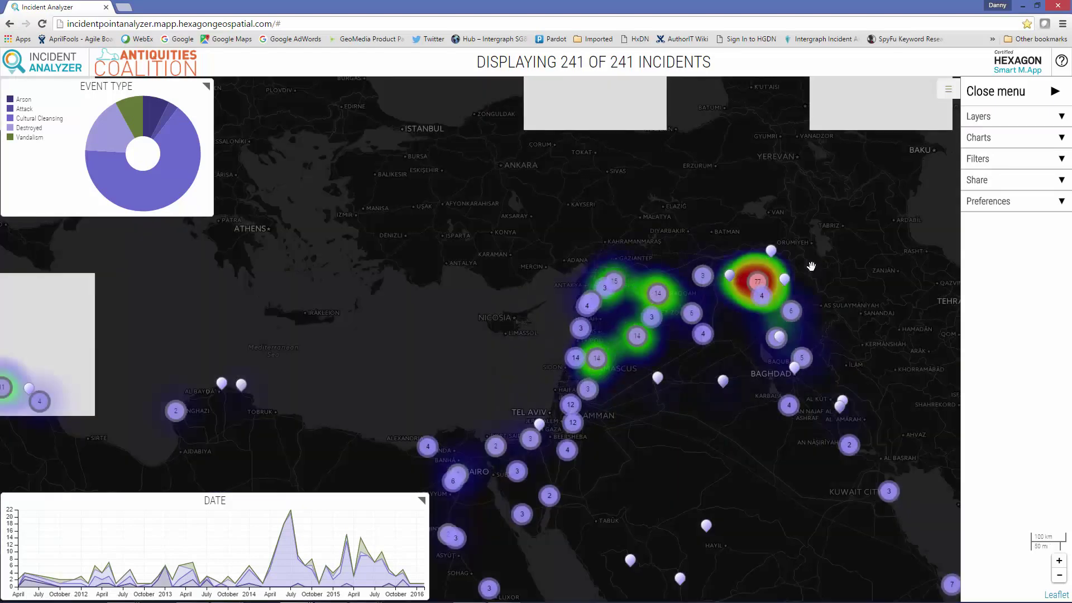
left_click_drag(842, 295, 763, 283)
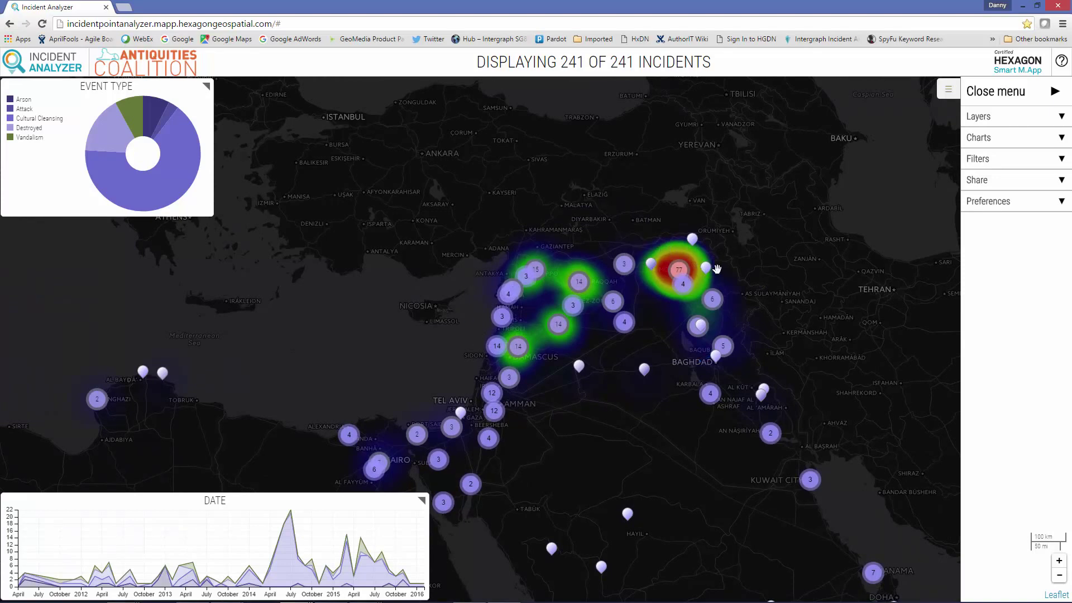
left_click(679, 272)
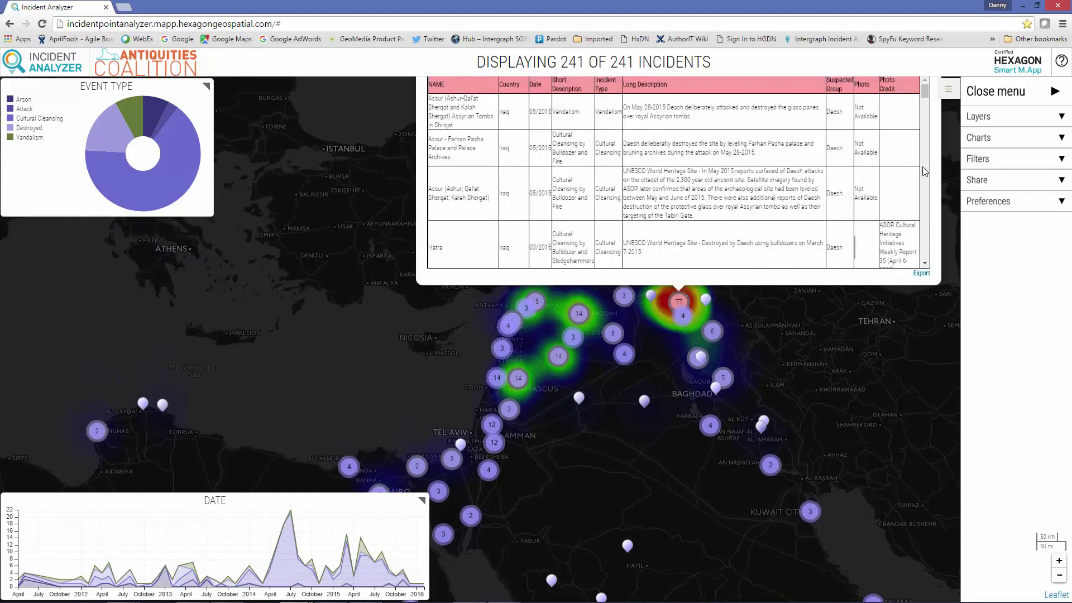
scroll(925, 172, "down", 3)
scroll(894, 195, "down", 5)
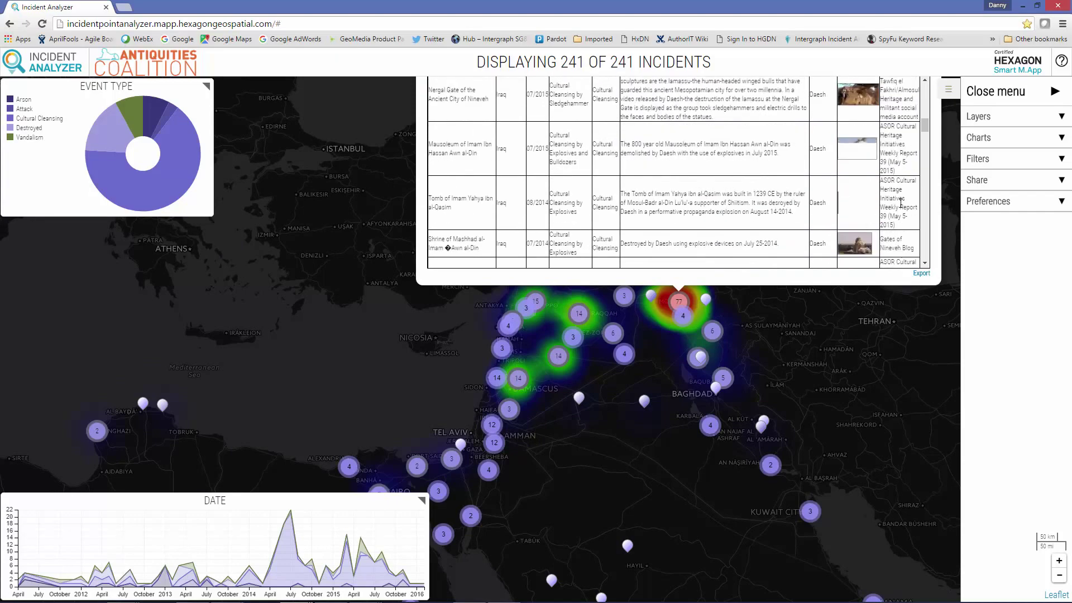
View the enlarged bulldozer photo and the Nabi Shiyt (Prophet Seth) shrine photo from the incident table, closing each one
left_click(849, 215)
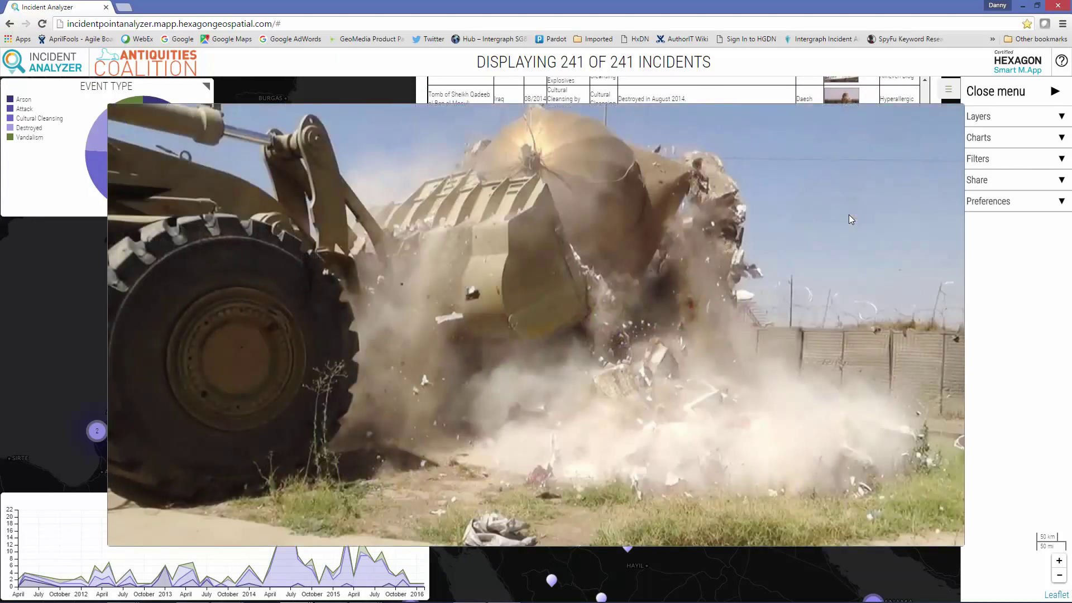
left_click(851, 219)
scroll(847, 219, "down", 2)
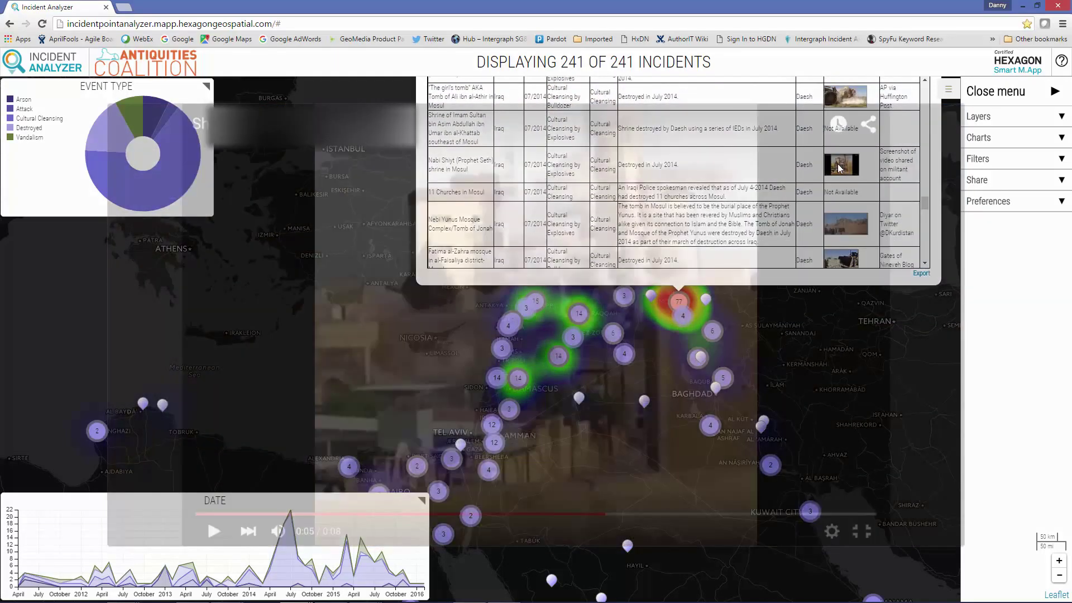
left_click(837, 168)
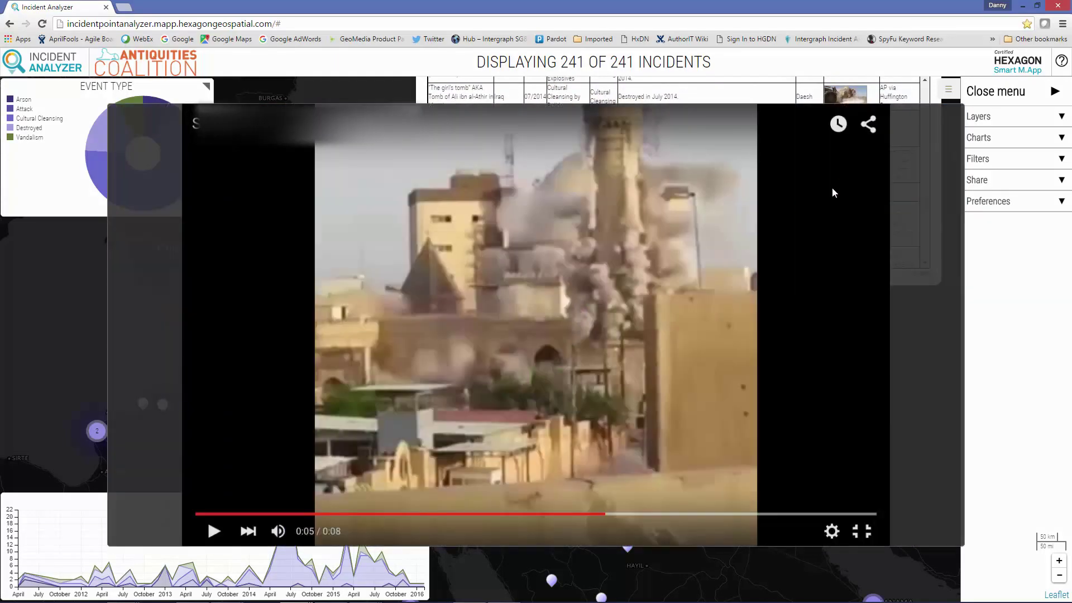
key("Escape")
View the enlarged photos of the Sheikh Ibrahim shrine, the Ahmed al-Rifai shrine and Hatra from the incident table in turn
scroll(851, 210, "down", 1)
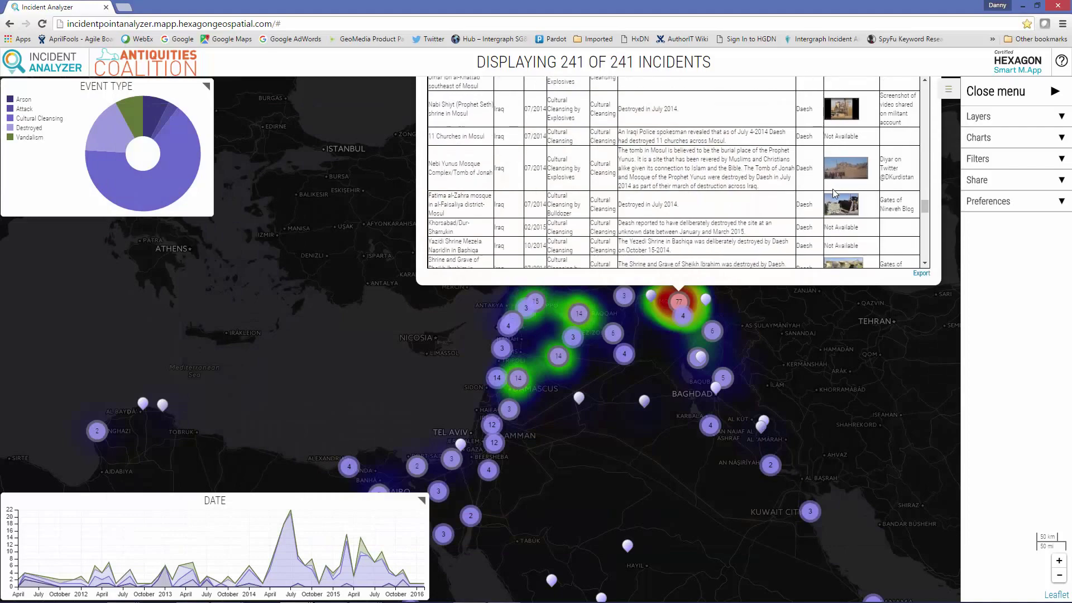
scroll(852, 210, "down", 1)
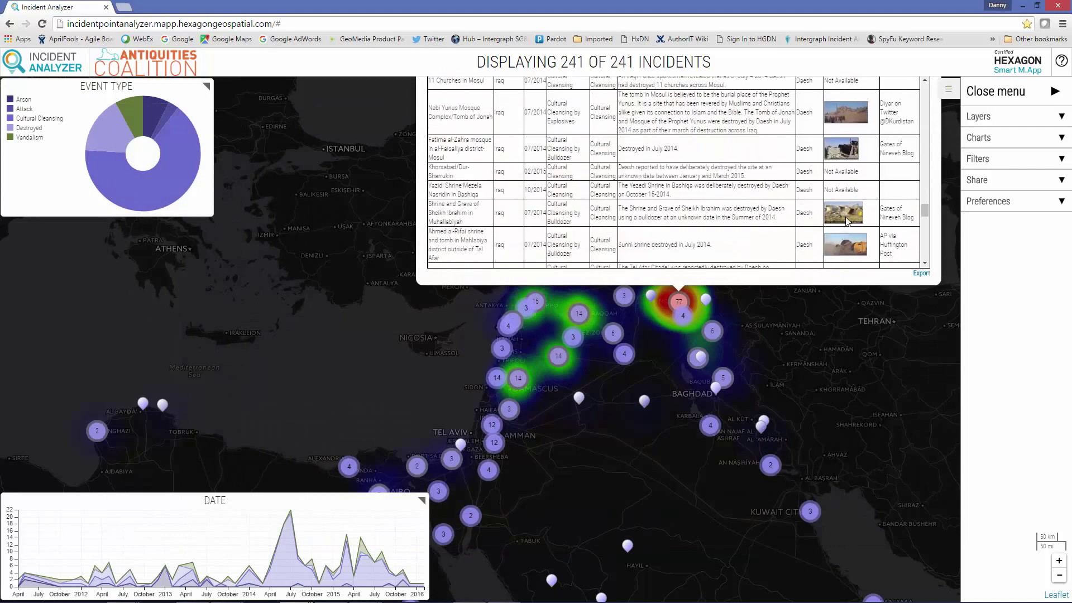
left_click(846, 213)
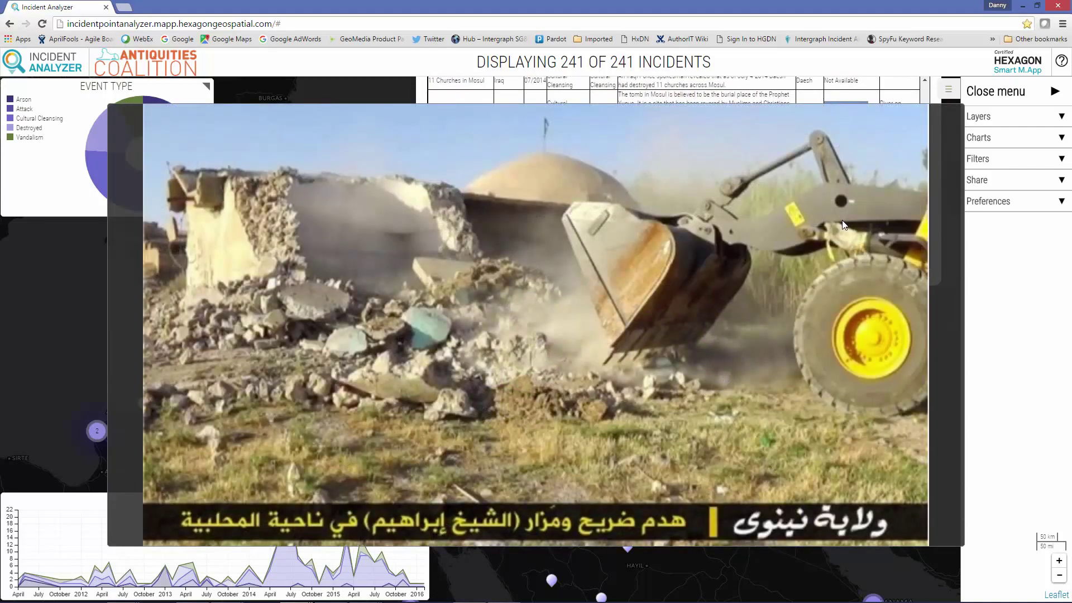
key("Escape")
left_click(847, 244)
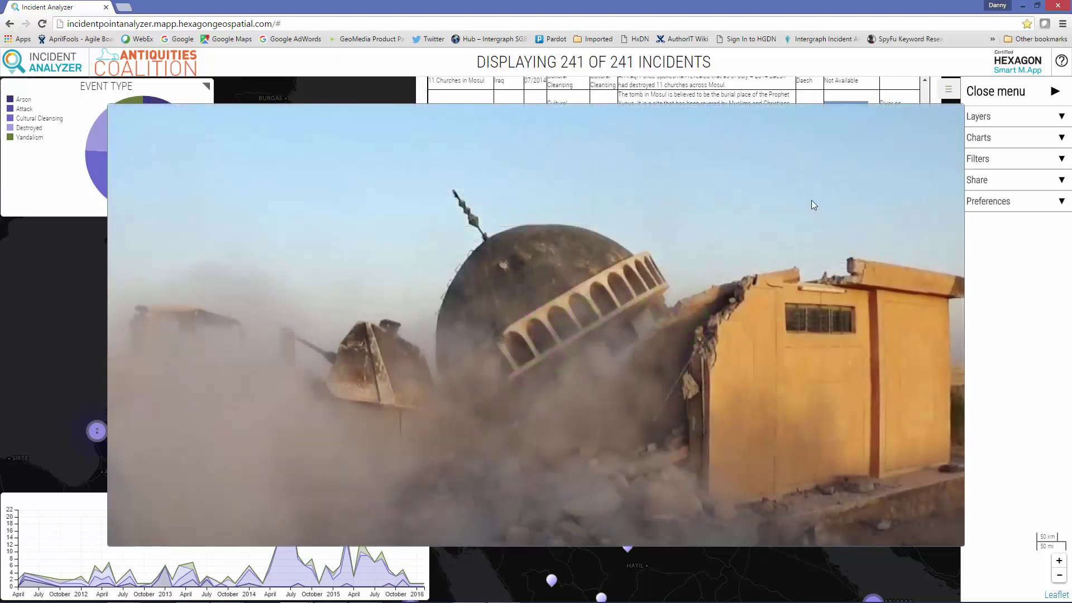
key("Escape")
scroll(813, 200, "down", 2)
left_click(849, 200)
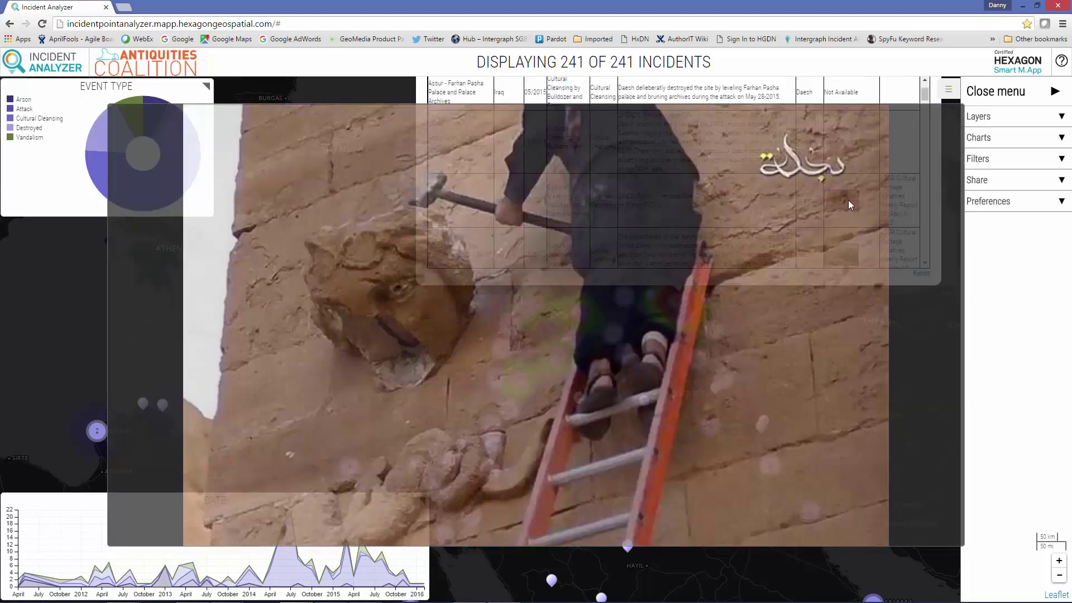